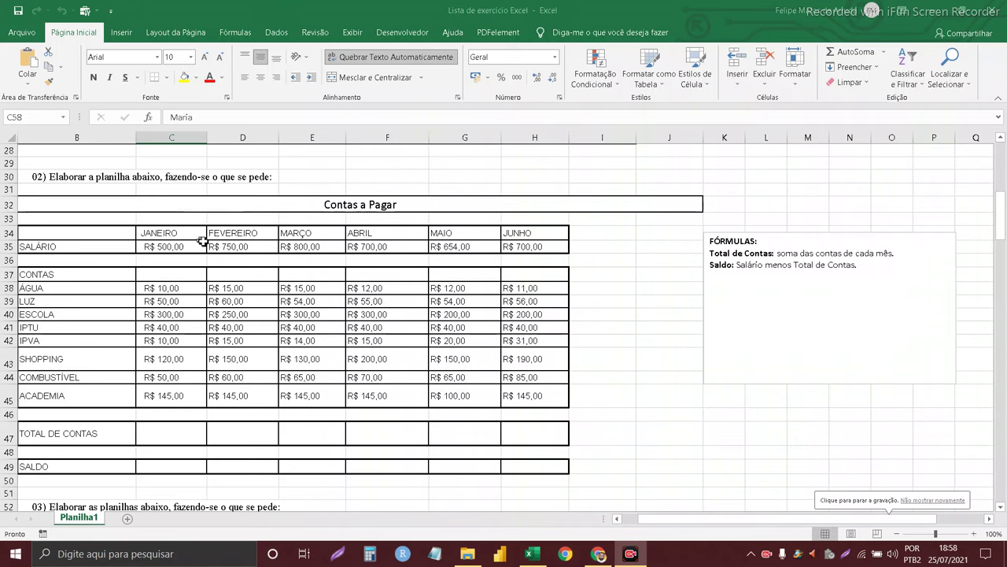
Review the exercise instruction, the Contas a Pagar title and the monthly salary cells
click(61, 177)
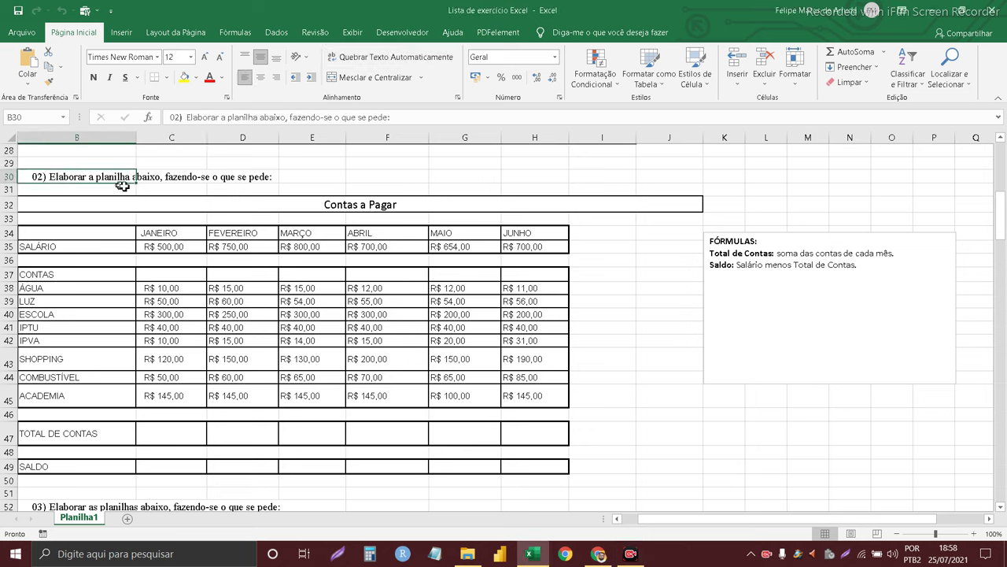
click(328, 206)
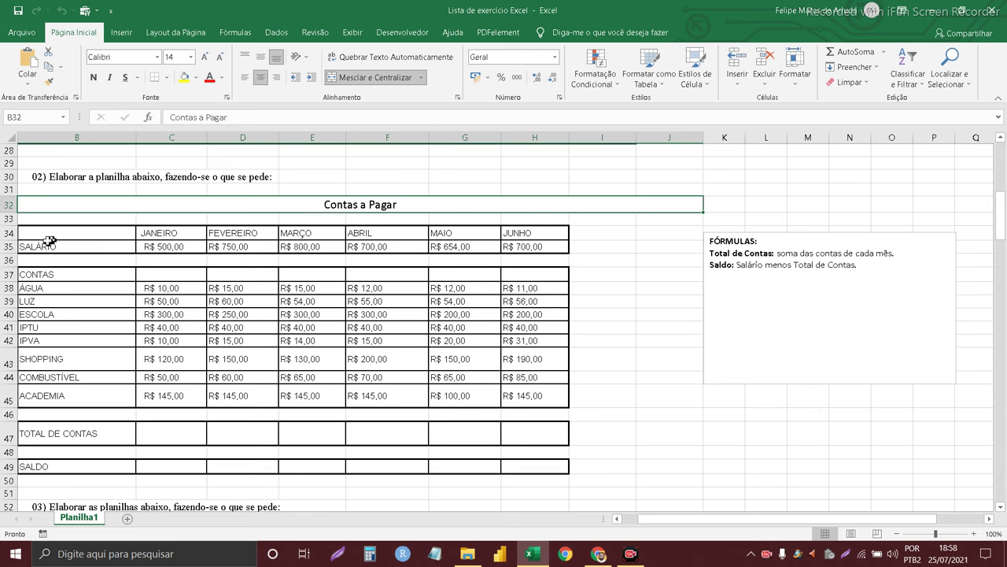
click(49, 244)
mouse_move(157, 233)
mouse_down()
mouse_move(181, 246)
mouse_move(237, 247)
mouse_up()
drag(306, 233, 307, 246)
click(388, 246)
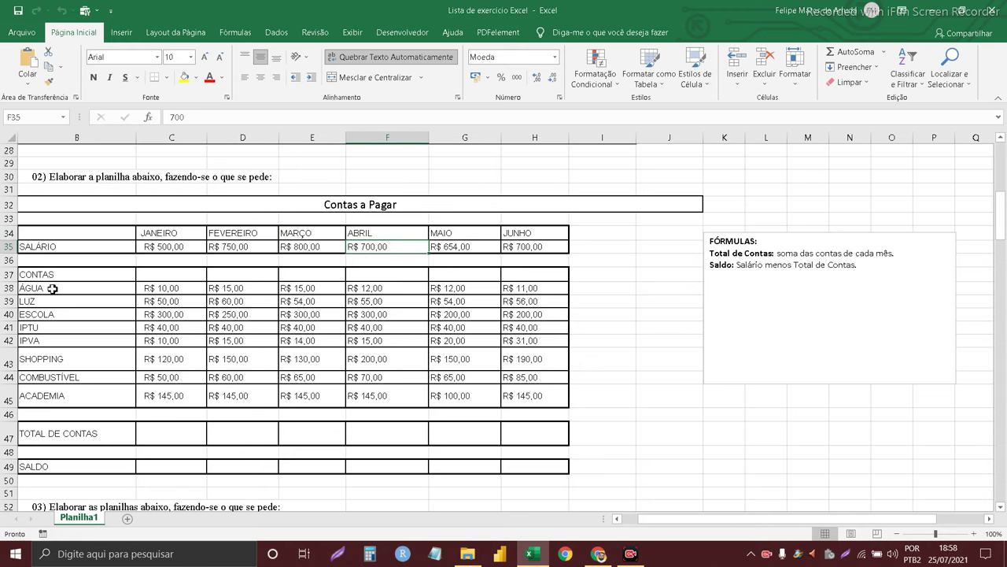
Merge and centre the CONTAS heading across B37:H37, accepting the warning
drag(61, 276, 514, 280)
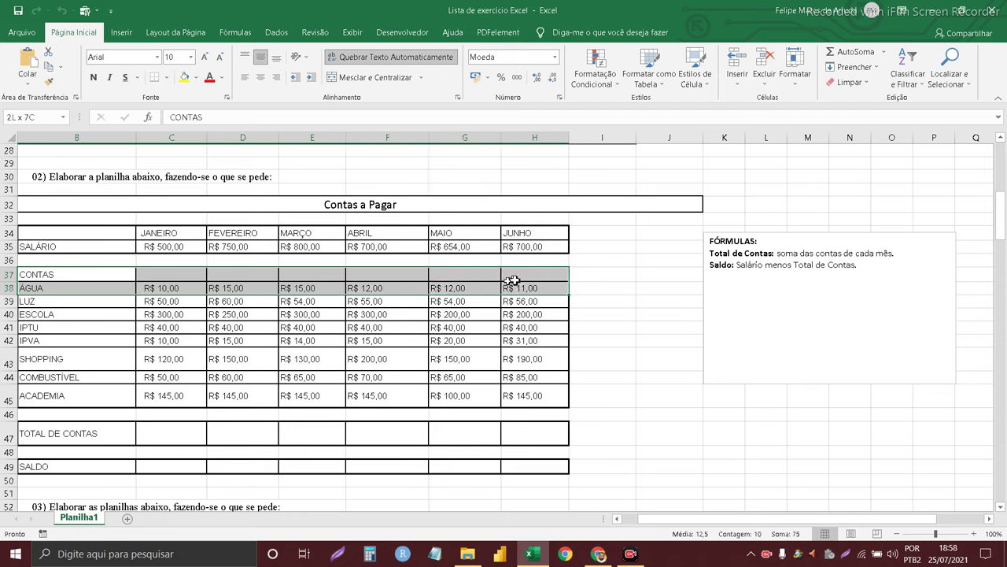
click(376, 77)
click(484, 314)
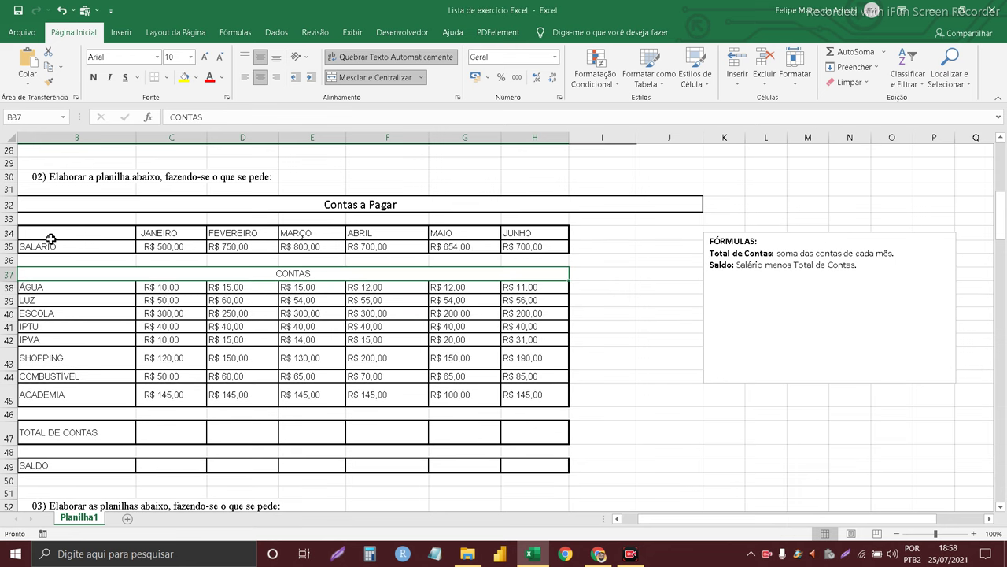
Merge SALÁRIO over B34:B35, then check the merged label and each month's salary
drag(49, 246, 49, 232)
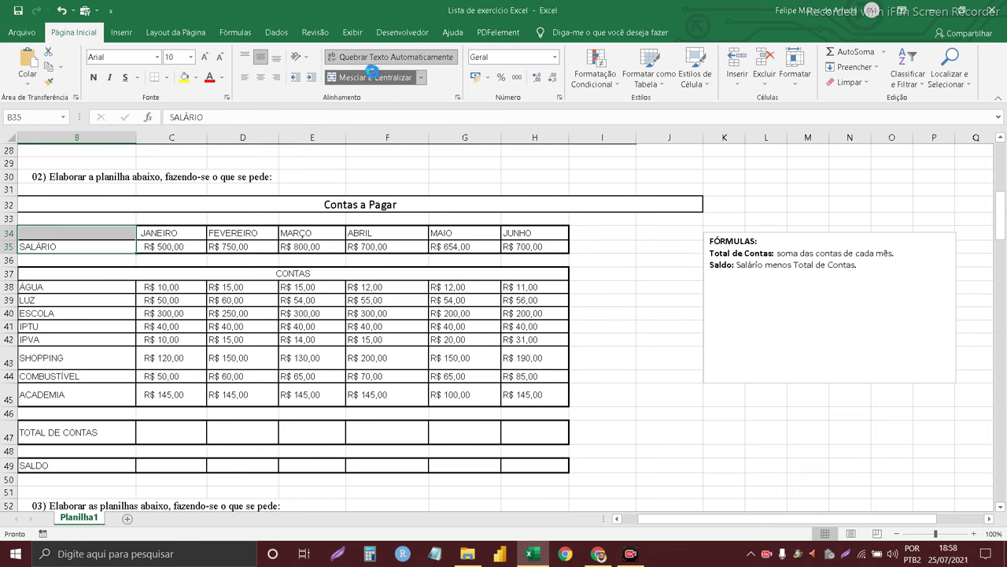
click(397, 77)
click(114, 259)
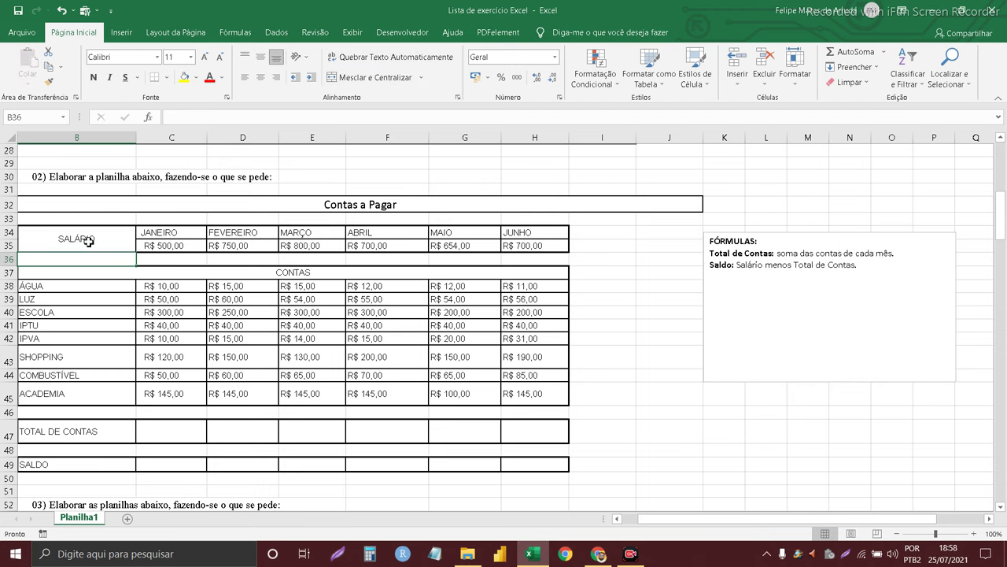
click(85, 238)
click(148, 234)
click(240, 245)
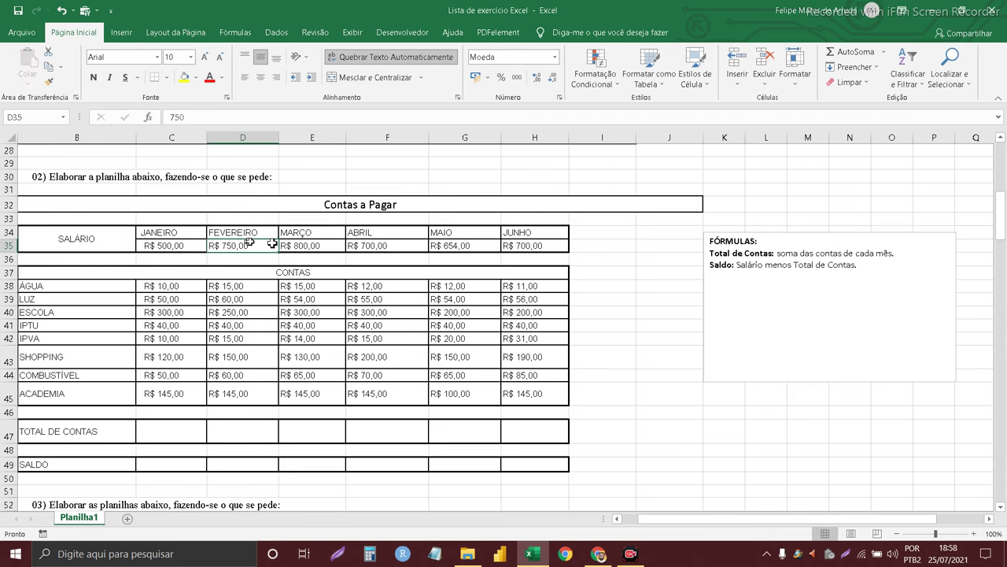
click(320, 241)
click(395, 239)
click(512, 245)
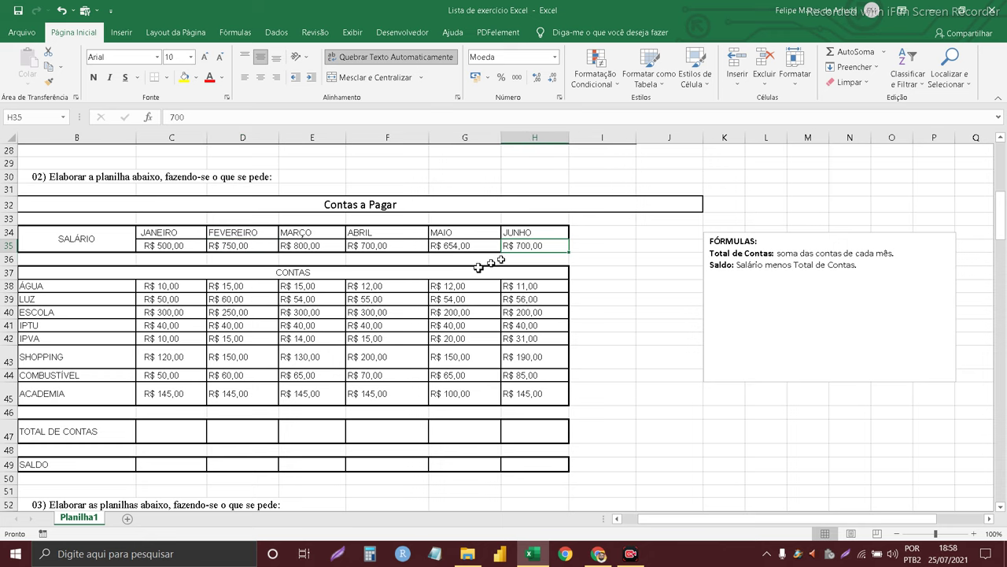
mouse_move(78, 288)
mouse_down()
mouse_move(141, 304)
mouse_move(333, 322)
mouse_up()
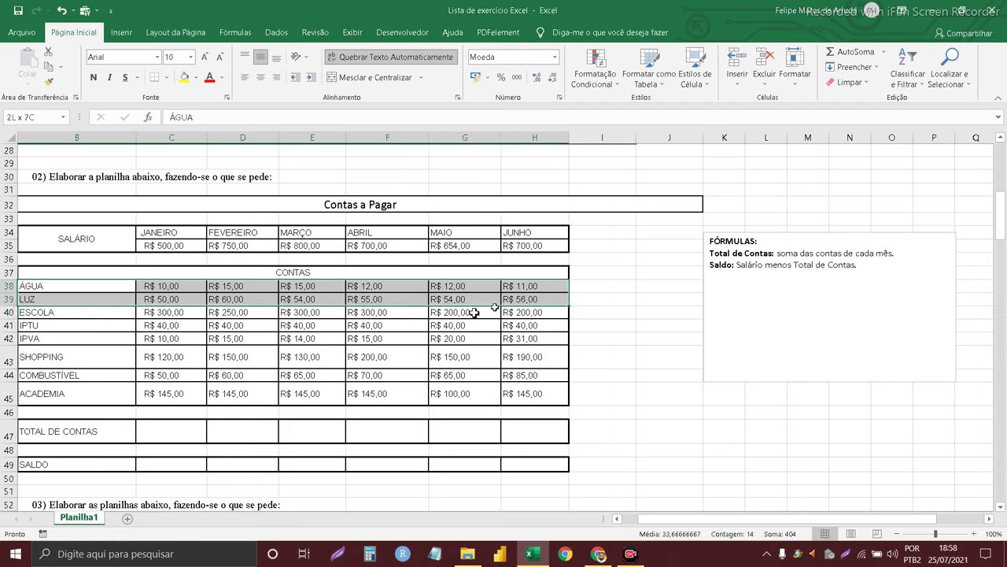
mouse_move(269, 314)
mouse_down()
mouse_move(105, 324)
mouse_move(114, 339)
mouse_up()
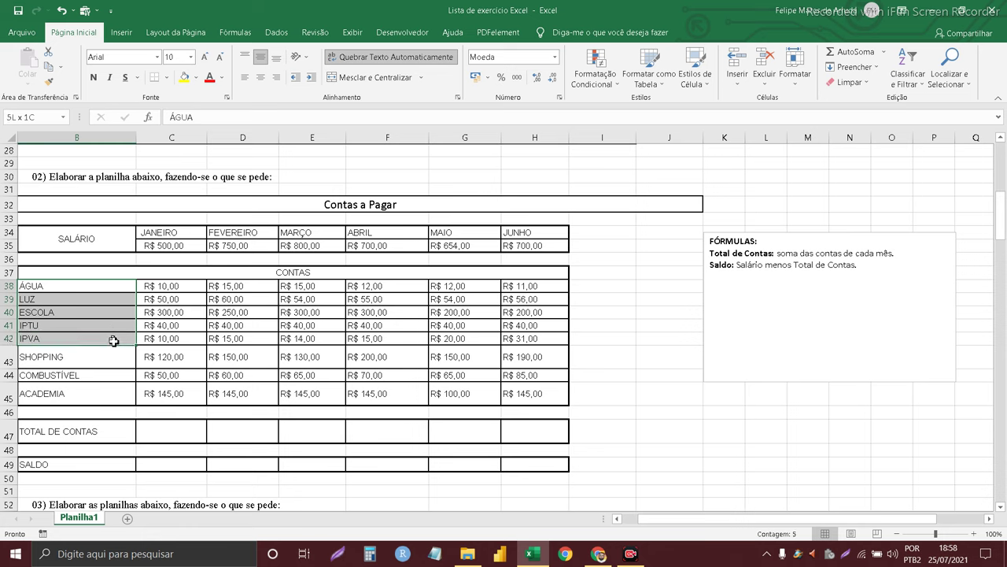
drag(161, 234, 169, 333)
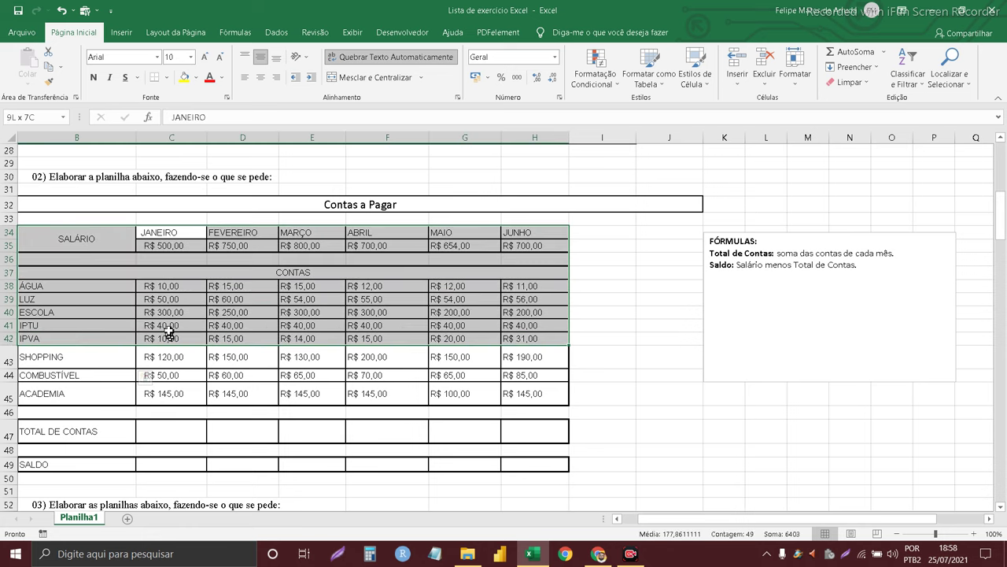
drag(162, 288, 169, 396)
drag(238, 290, 240, 395)
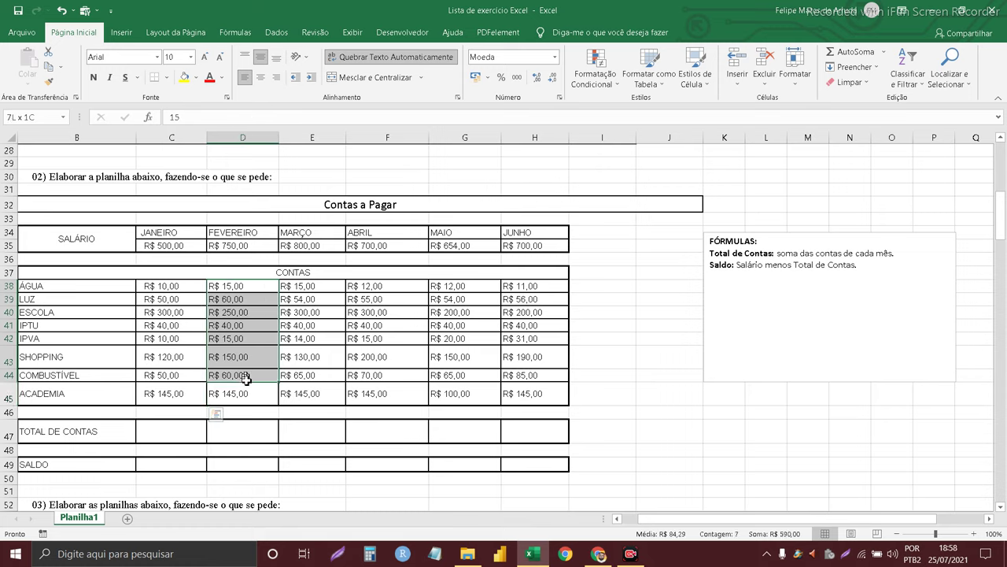
mouse_move(311, 287)
mouse_down()
mouse_move(304, 354)
mouse_move(320, 400)
mouse_up()
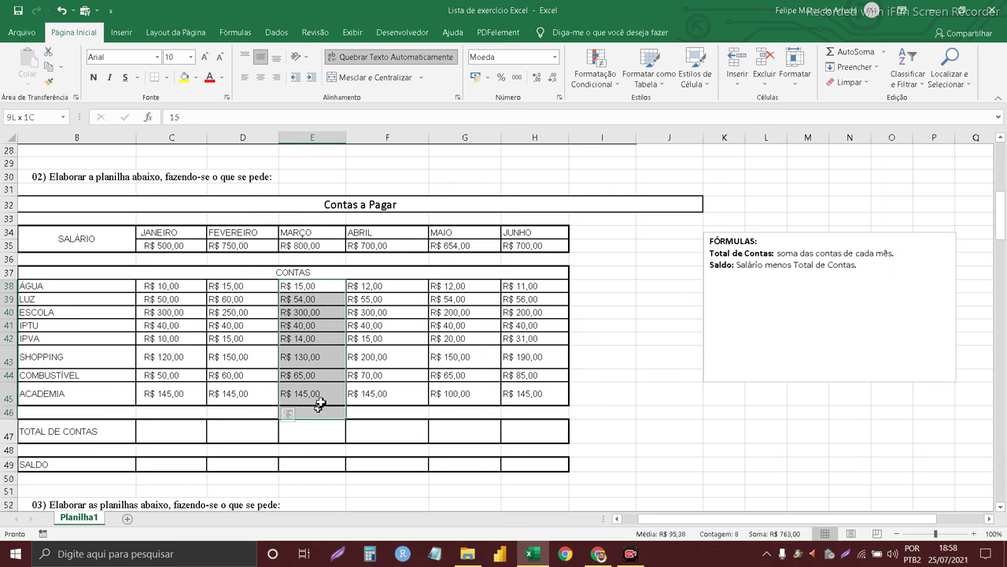
drag(389, 289, 385, 397)
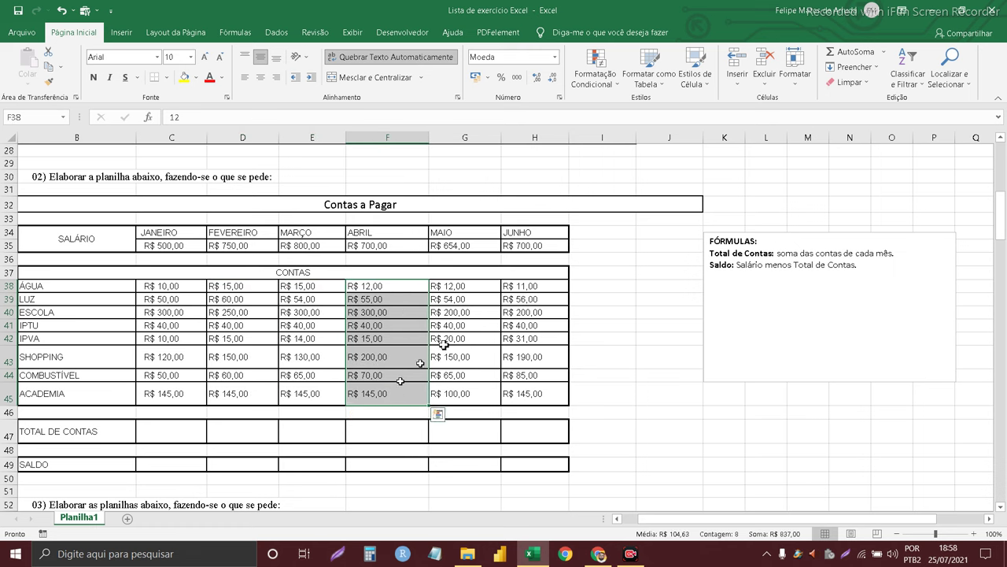
drag(462, 288, 464, 396)
drag(537, 288, 551, 397)
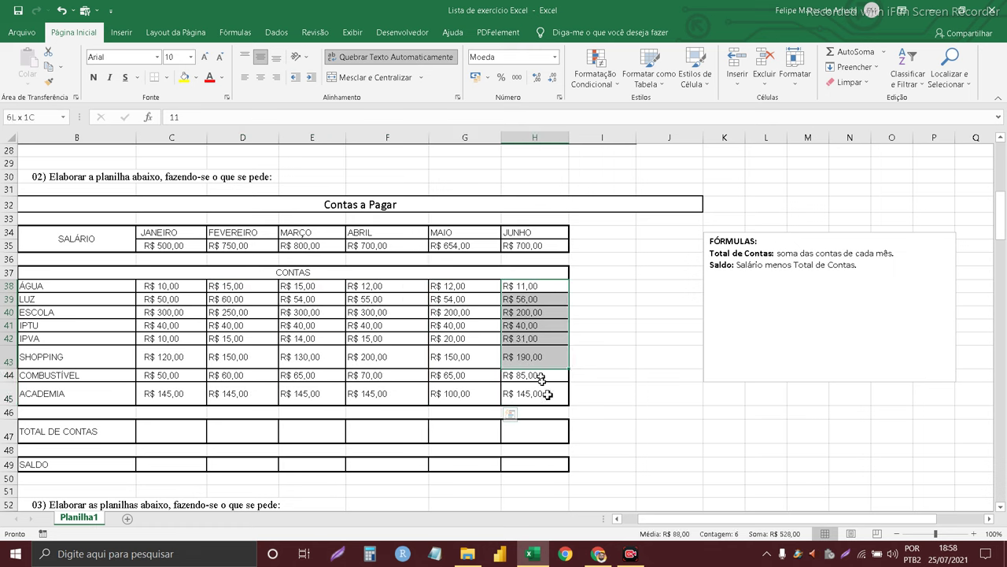
click(173, 432)
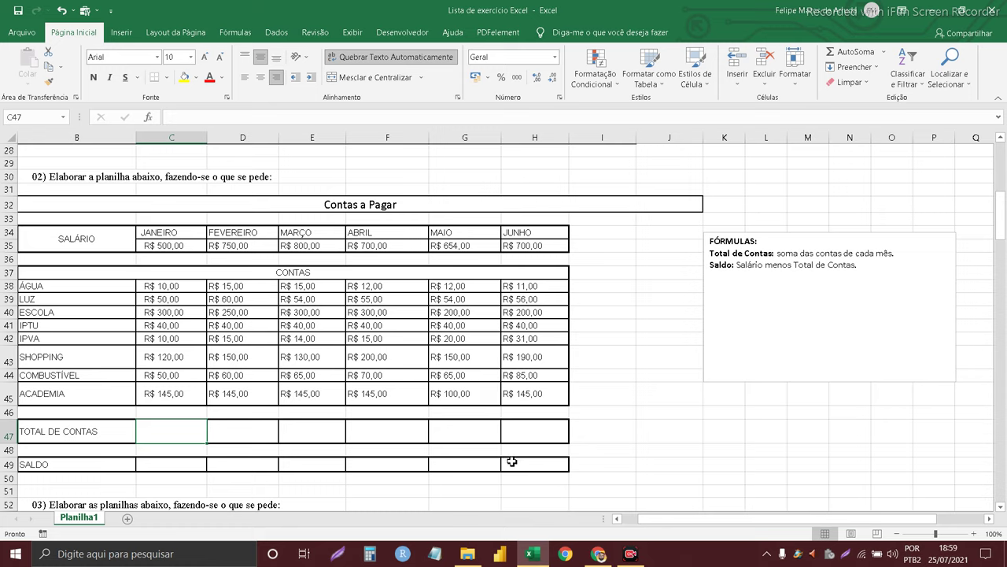
click(237, 437)
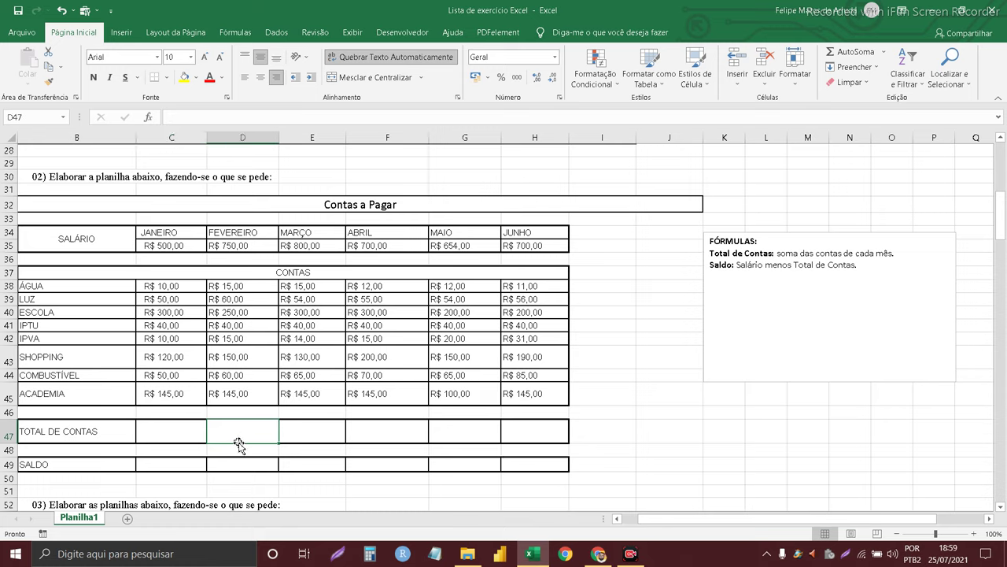
click(193, 436)
click(317, 432)
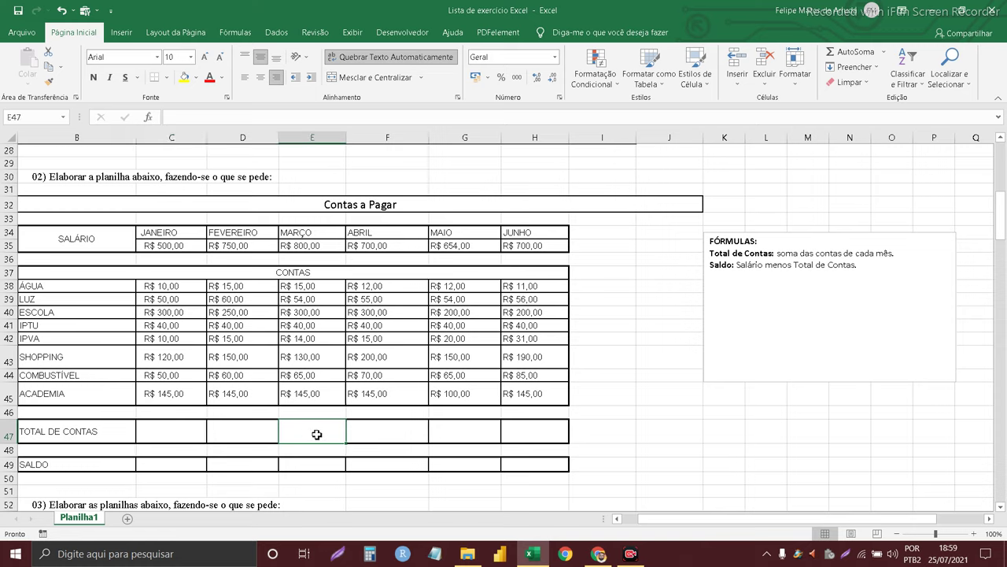
click(370, 431)
click(460, 429)
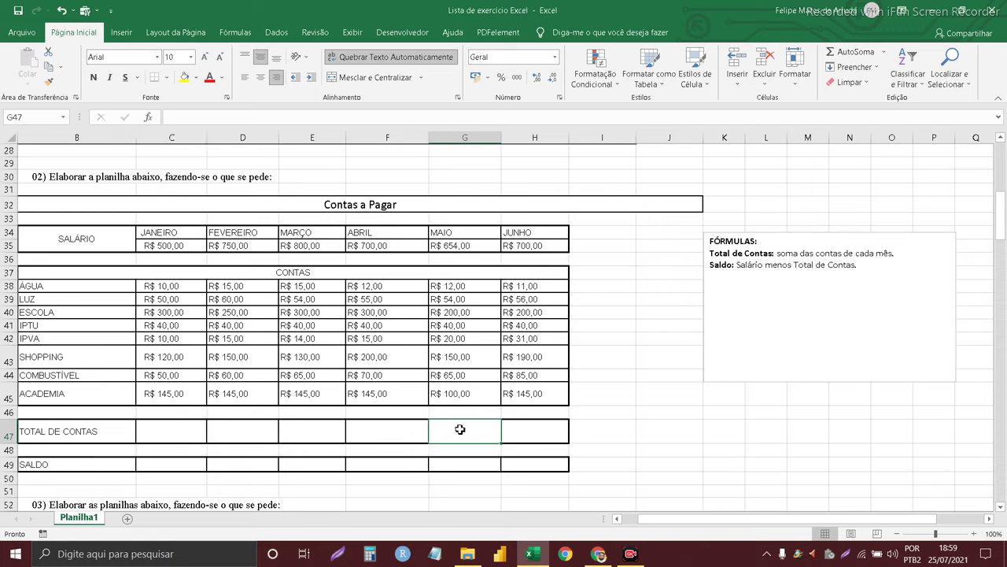
click(517, 429)
click(172, 430)
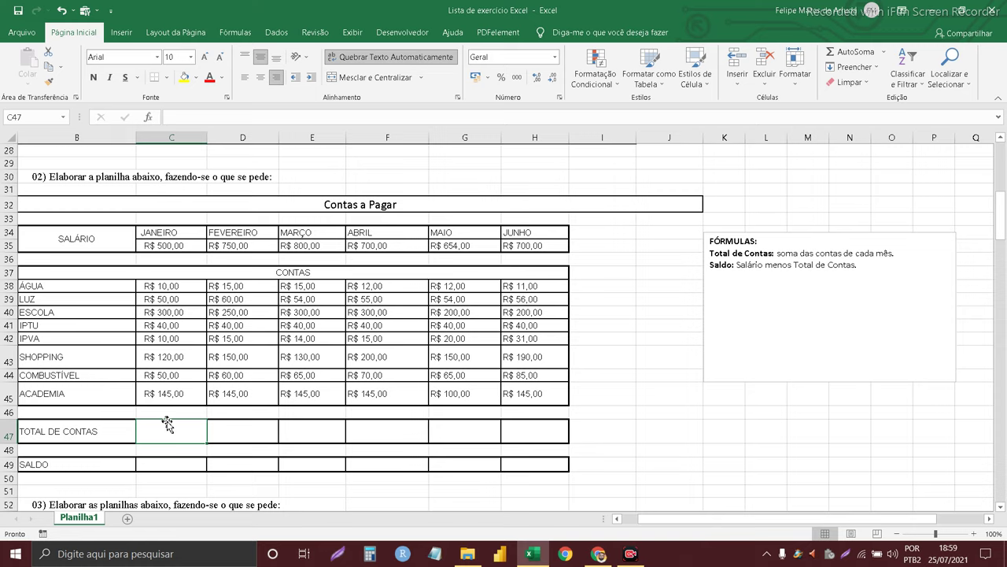
text(=)
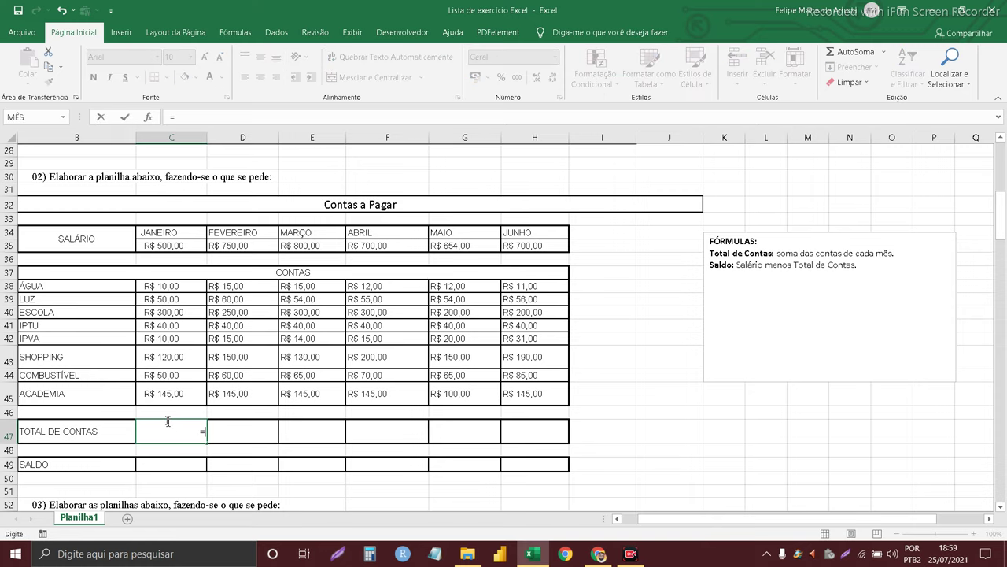
key(Escape)
Read the Total de Contas formula note in the FÓRMULAS box
click(754, 265)
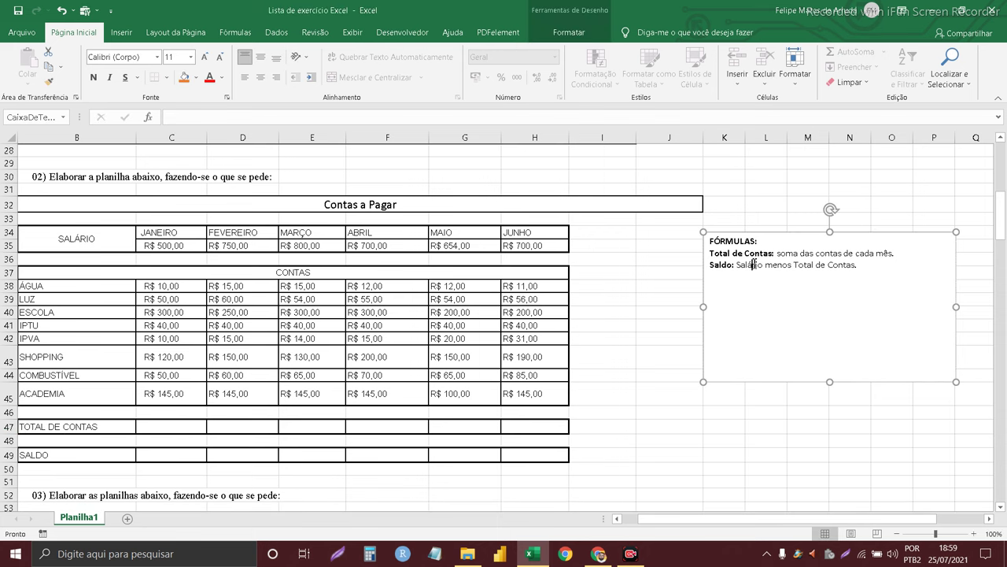
triple_click(730, 253)
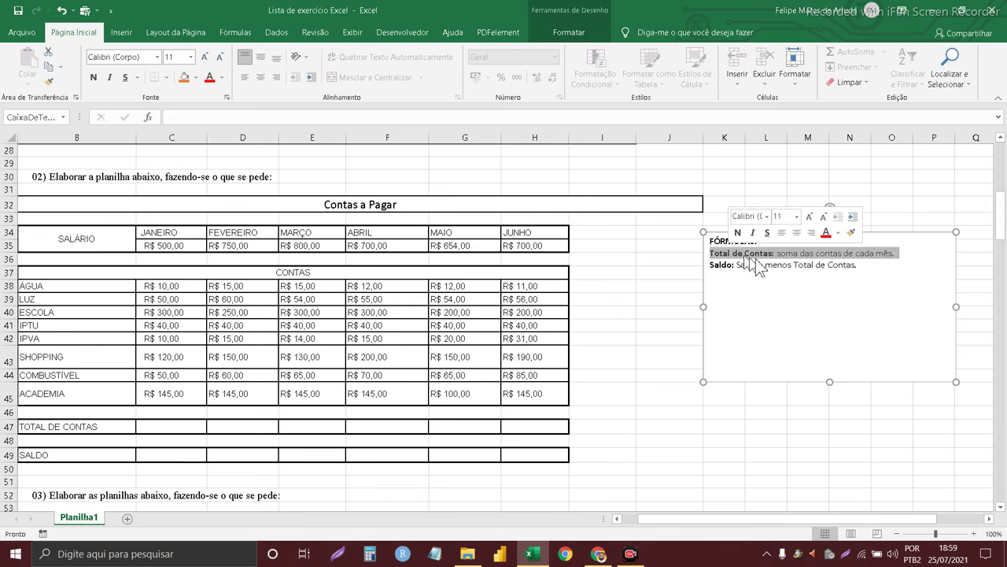
click(785, 253)
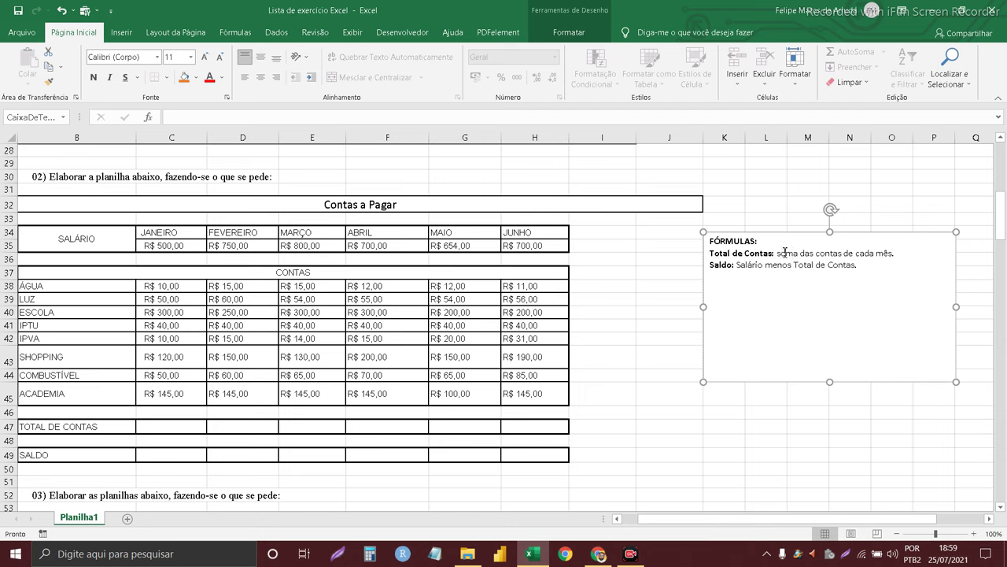
Check January–March bill sums against the Saldo note and select cell C47
drag(180, 286, 174, 394)
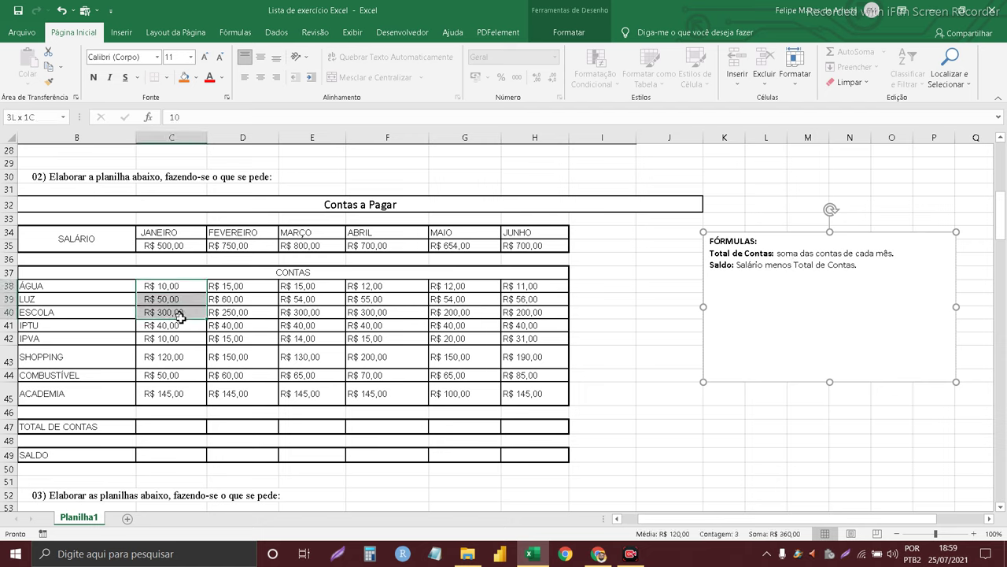
drag(240, 287, 244, 393)
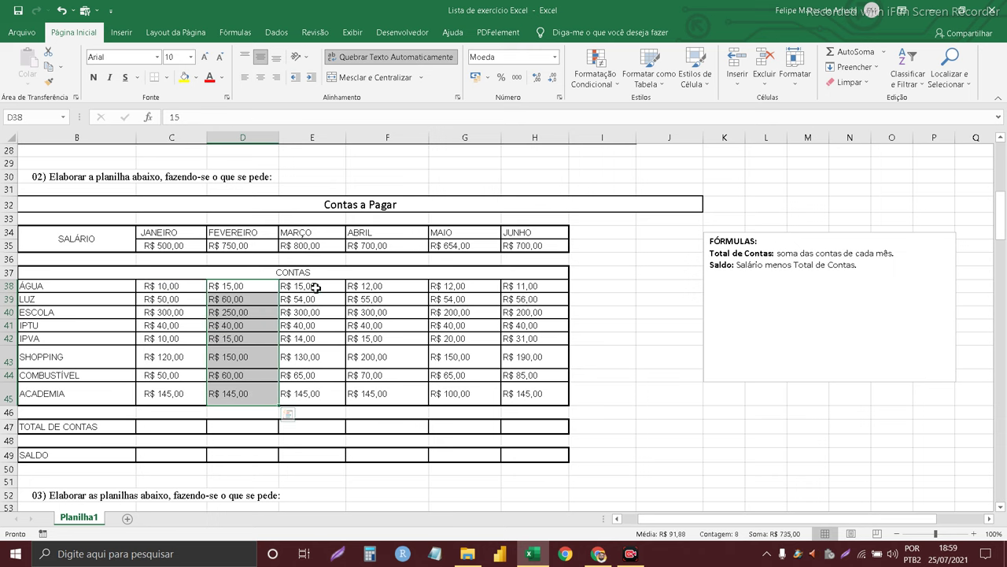
drag(314, 288, 319, 393)
click(319, 392)
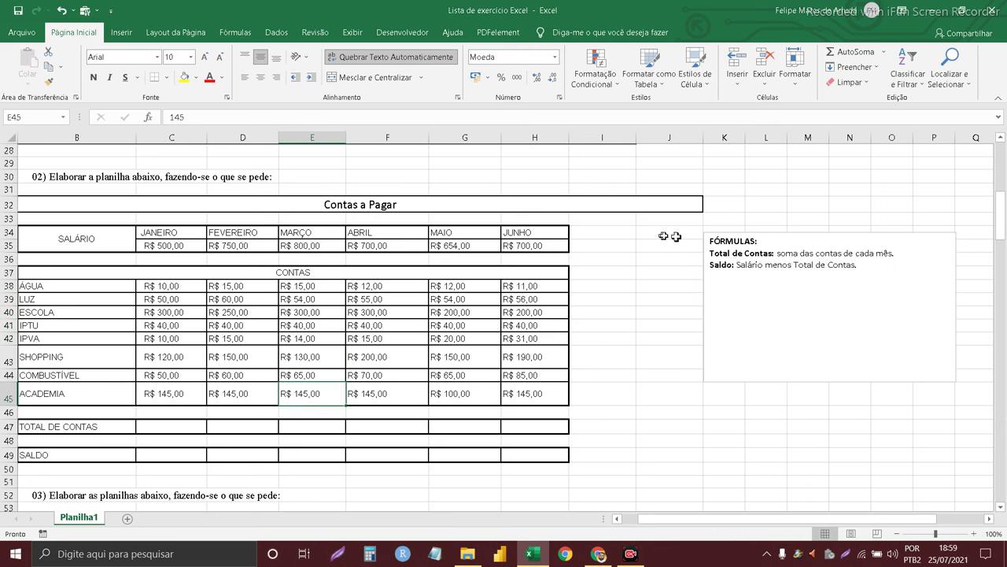
triple_click(766, 266)
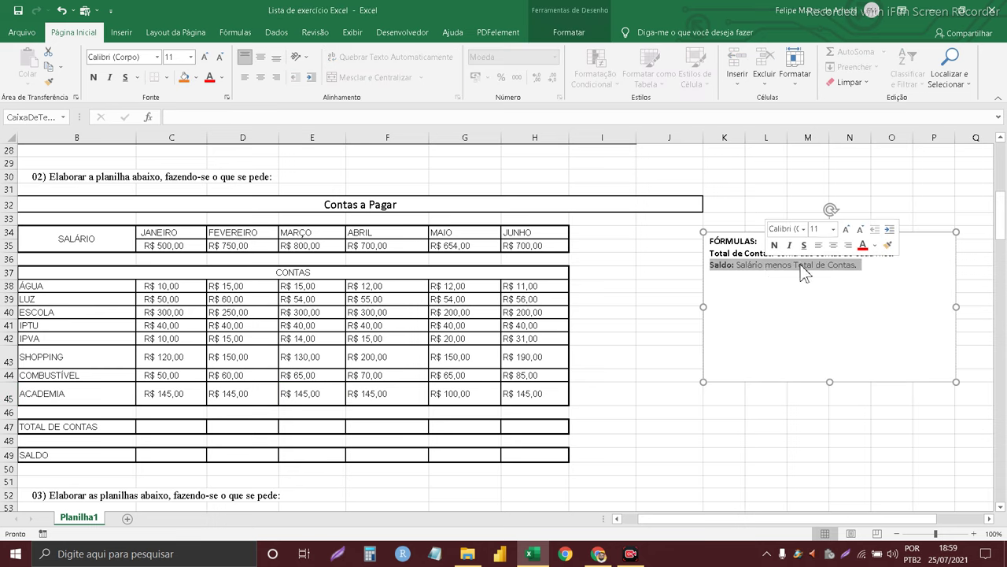
click(174, 429)
Enter =SOMA(C38:C45) in C47 so January's bills total R$ 725,00
text(=)
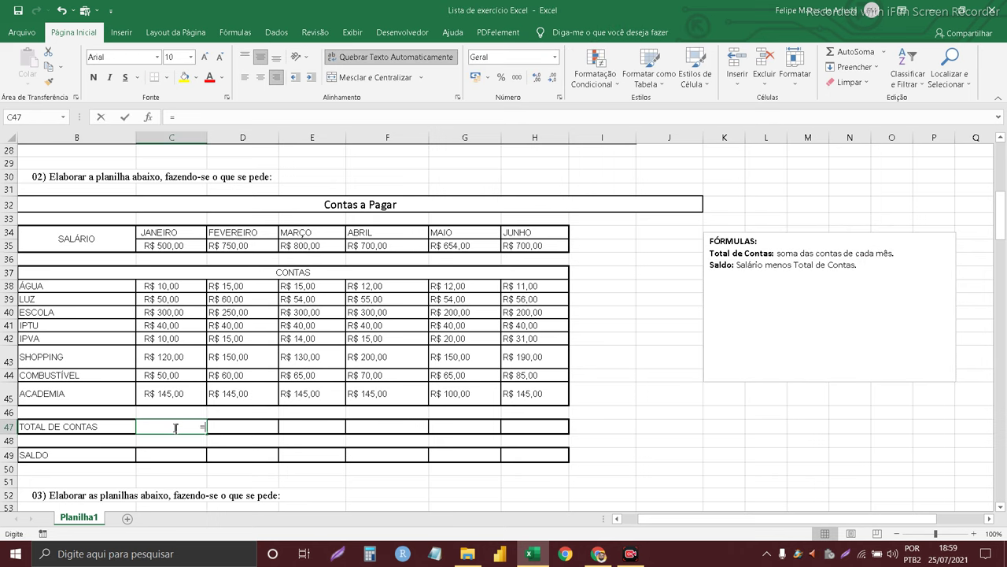
text(Soma)
key(Tab)
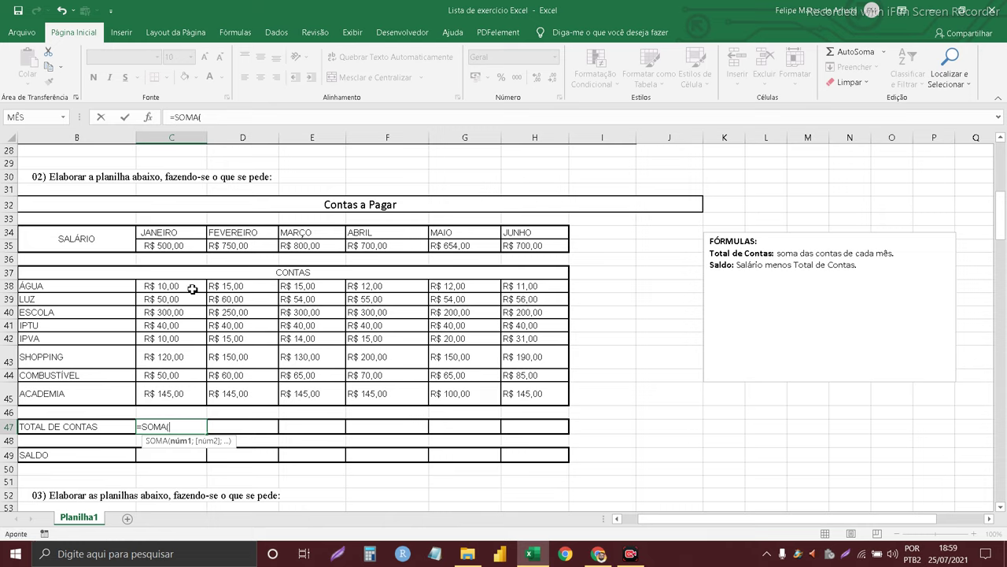
drag(192, 289, 174, 393)
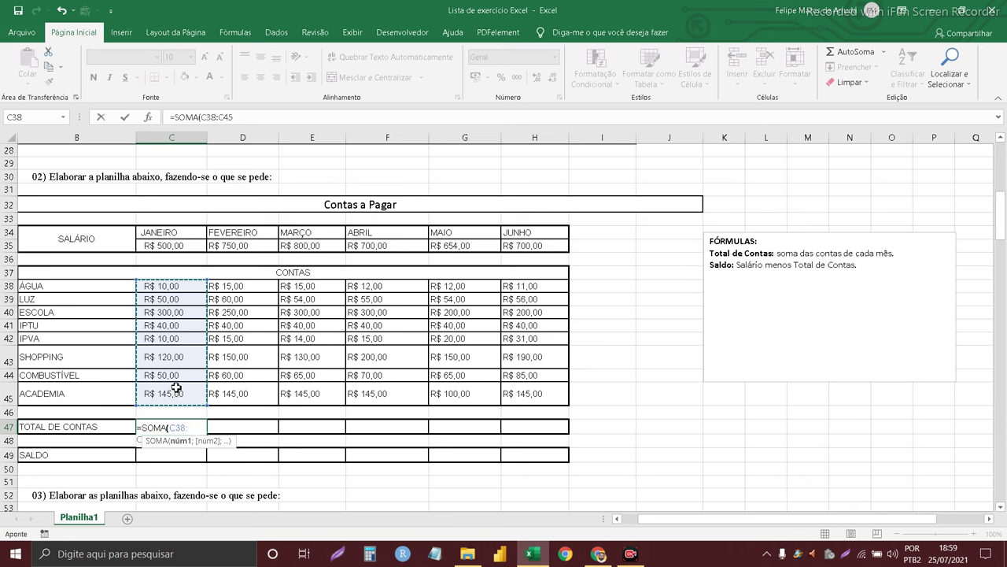
text())
key(Return)
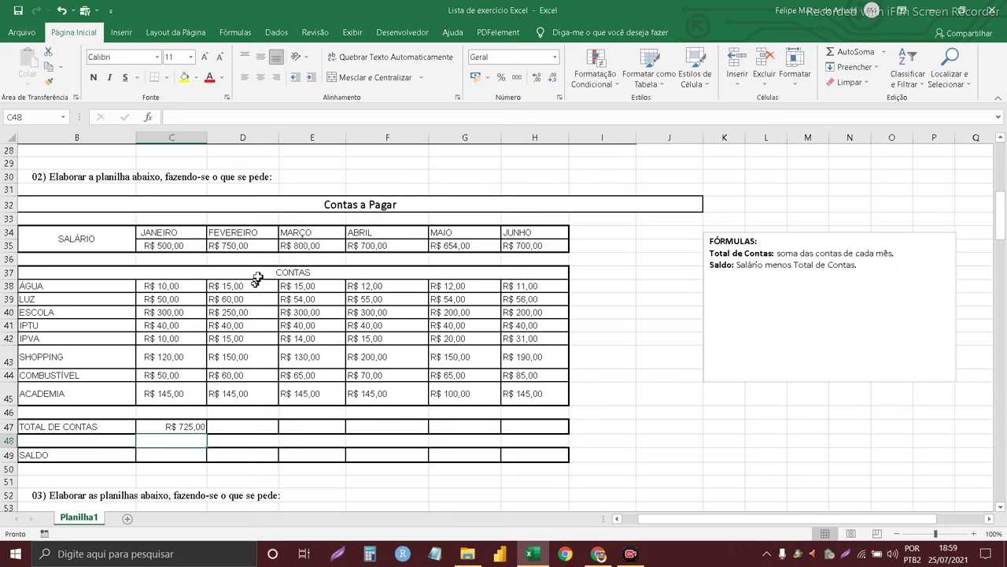
click(191, 430)
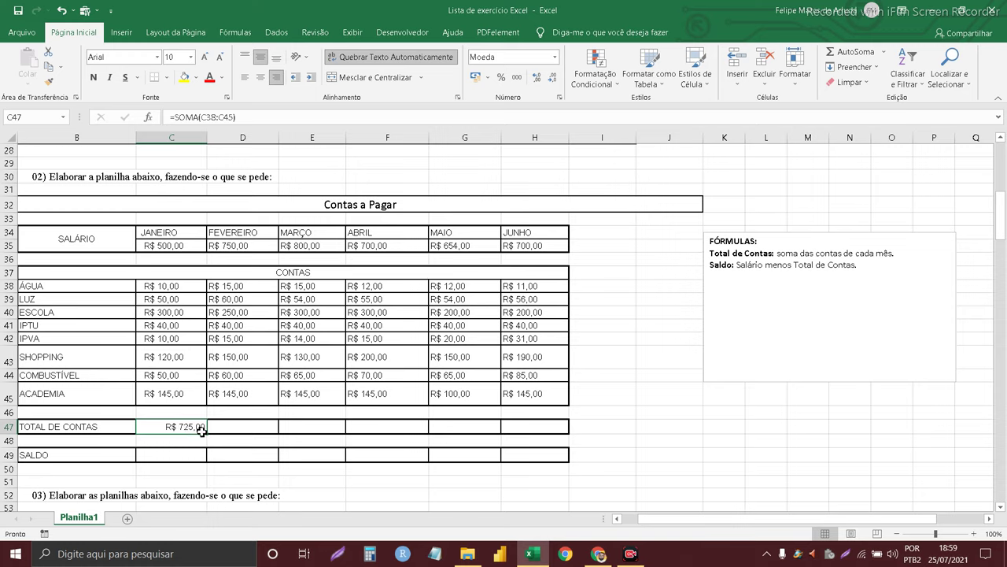
Fill the C47 sum formula right to H47 and check February's and March's totals
drag(207, 432, 540, 433)
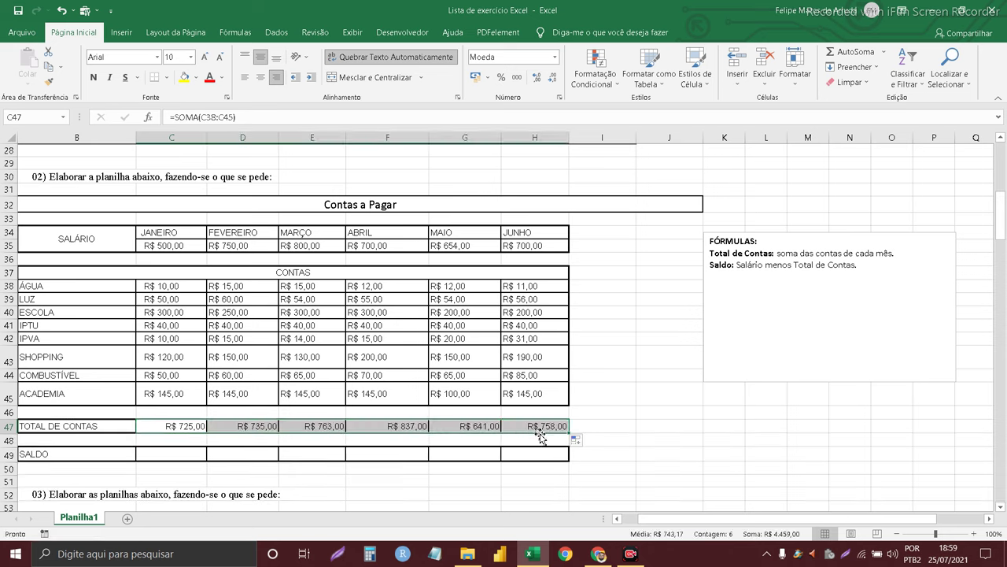
click(235, 430)
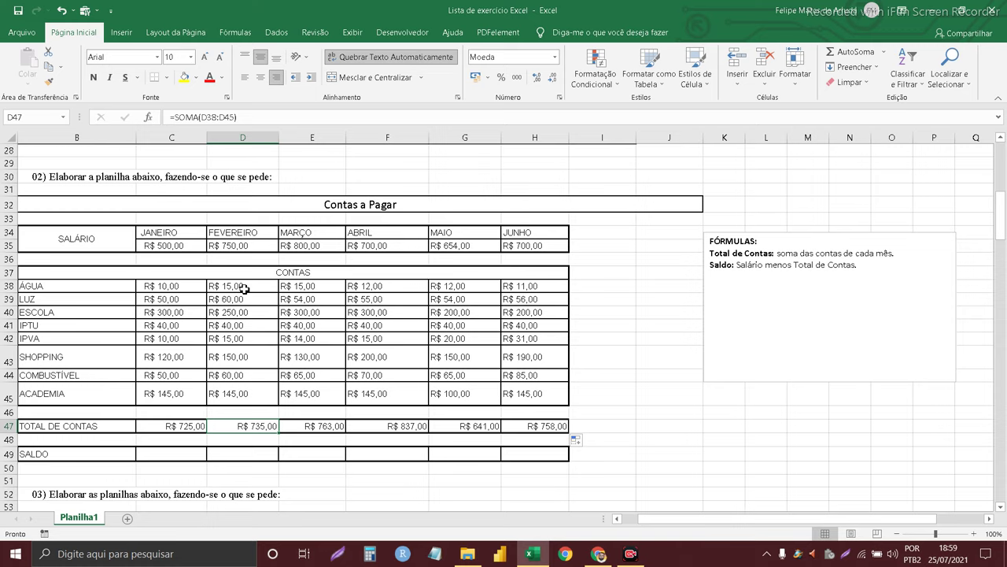
click(330, 425)
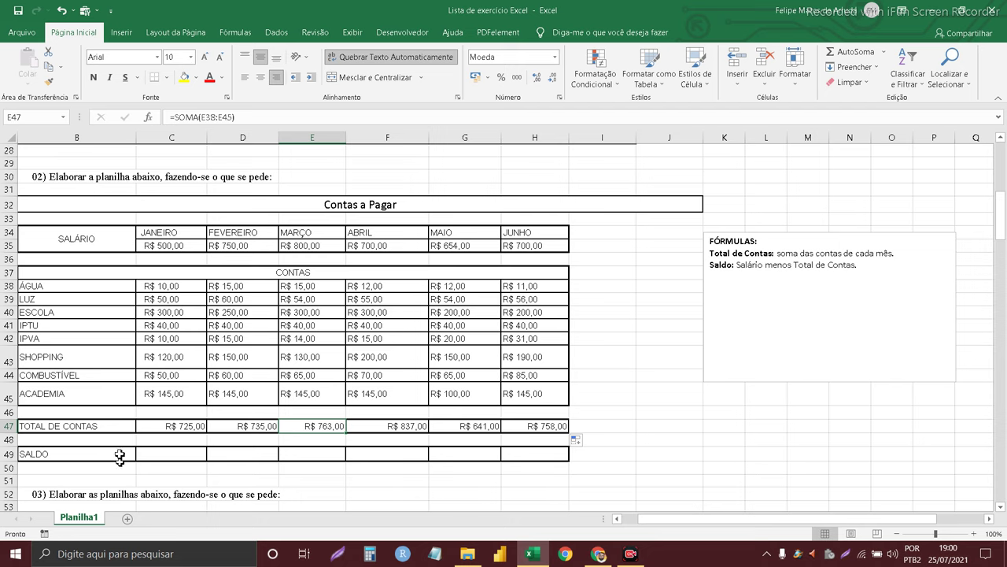
Enter =C35-C47 in C49 to get January's balance of -R$ 225,00
click(148, 455)
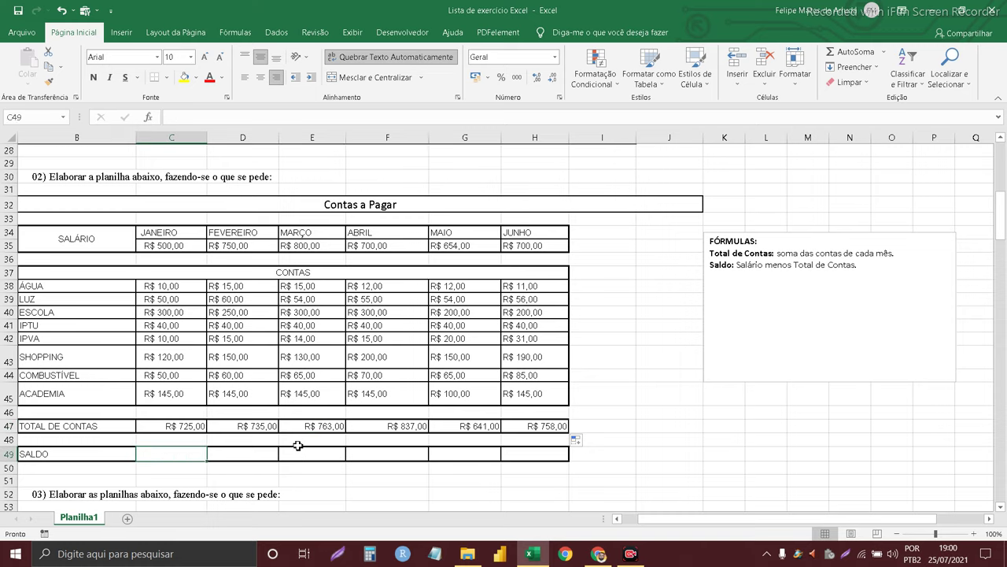
text(=)
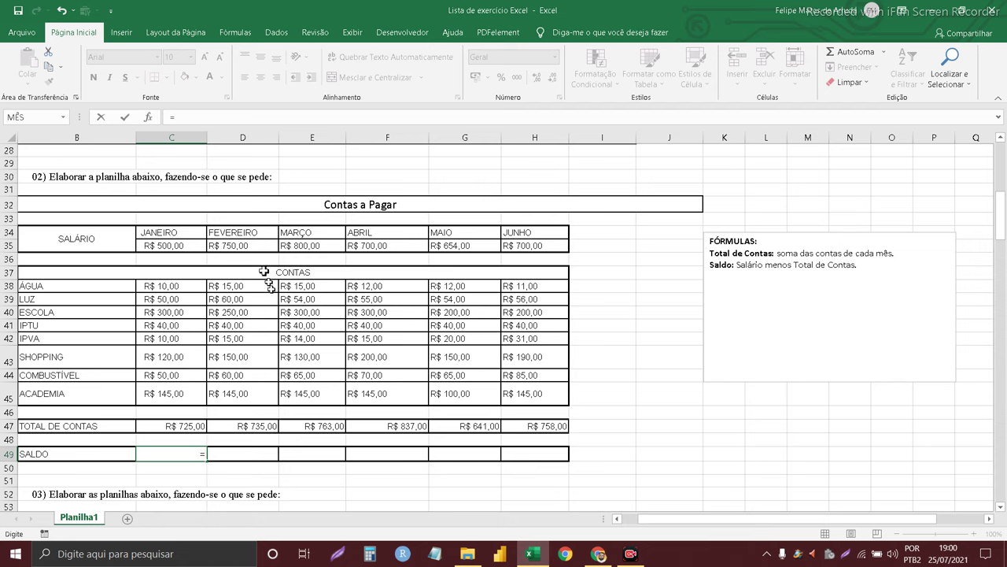
click(190, 250)
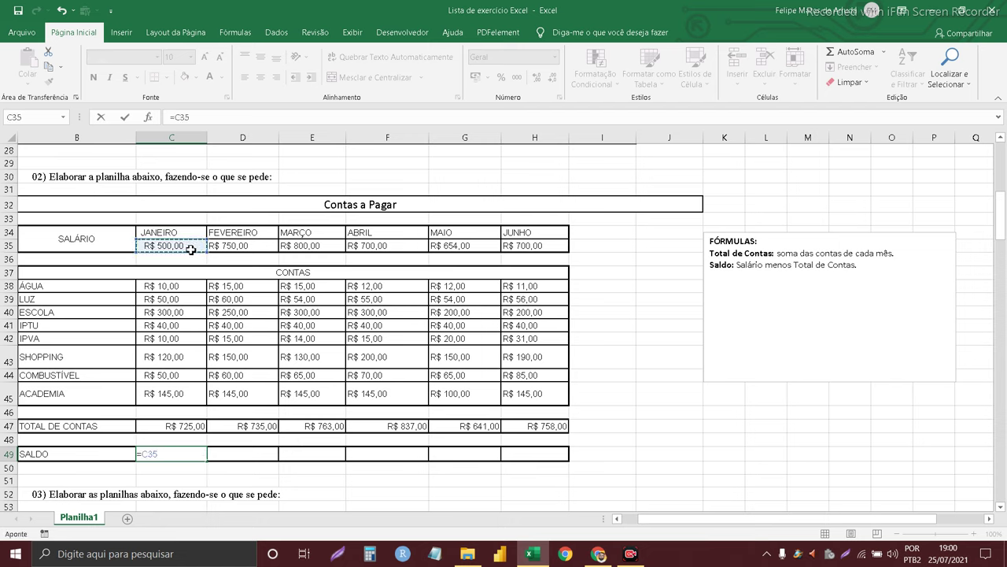
text(-)
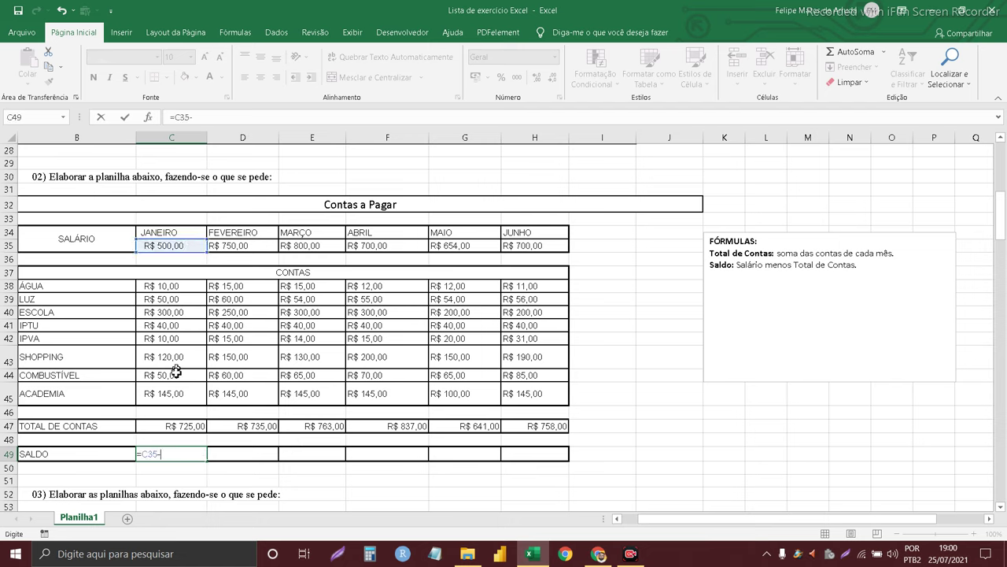
click(174, 425)
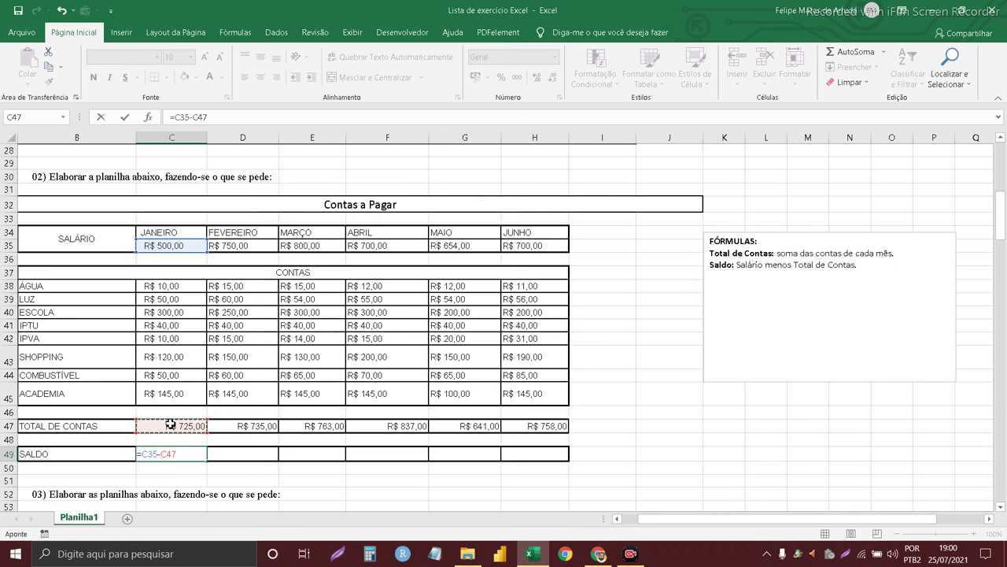
key(ctrl+Return)
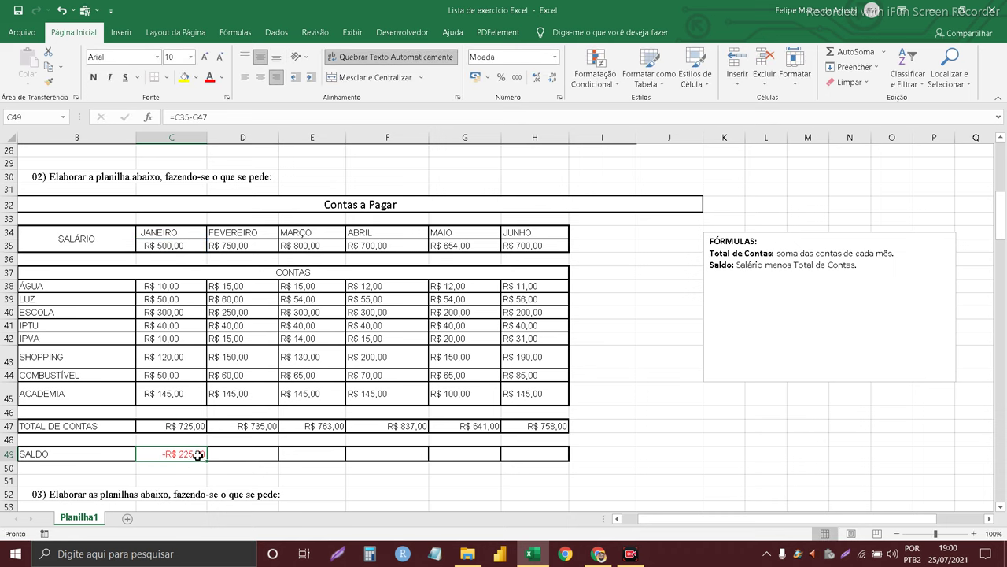
Review January's salary, total bills and SALDO formula
click(166, 248)
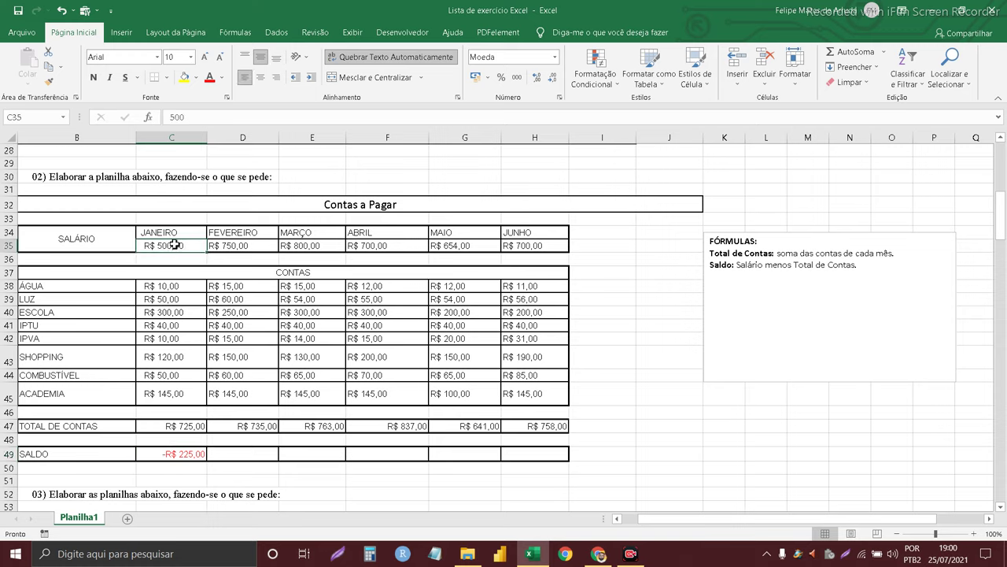
click(176, 425)
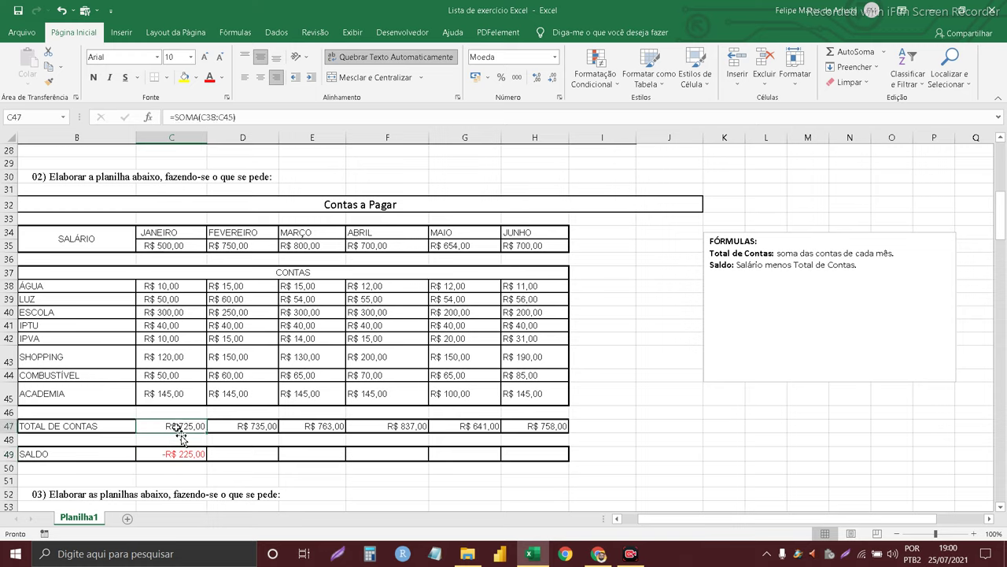
click(188, 455)
Enter =D35-D47 in D49 for February's balance of R$ 15,00, then recheck it
click(228, 453)
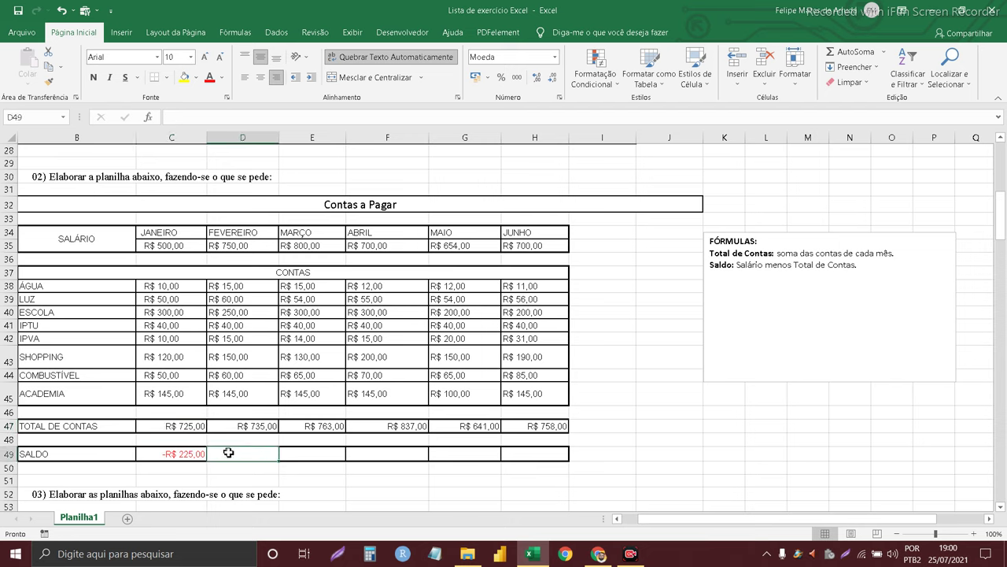
text(=)
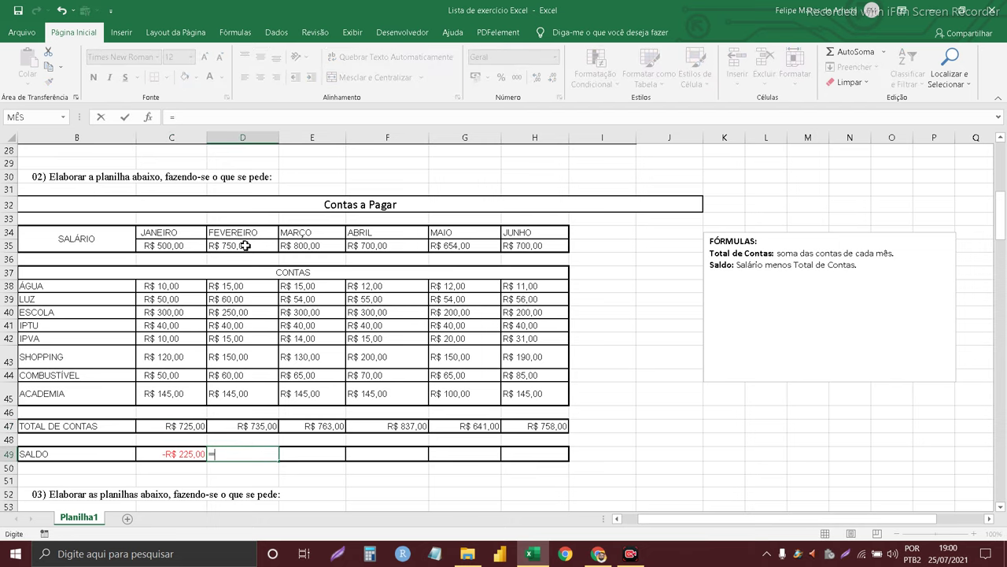
click(246, 247)
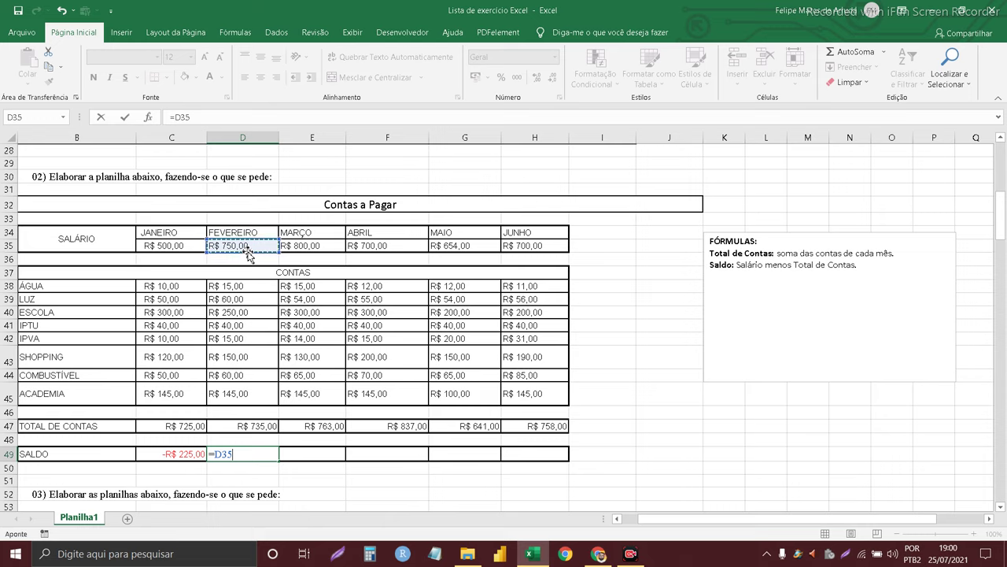
text(-)
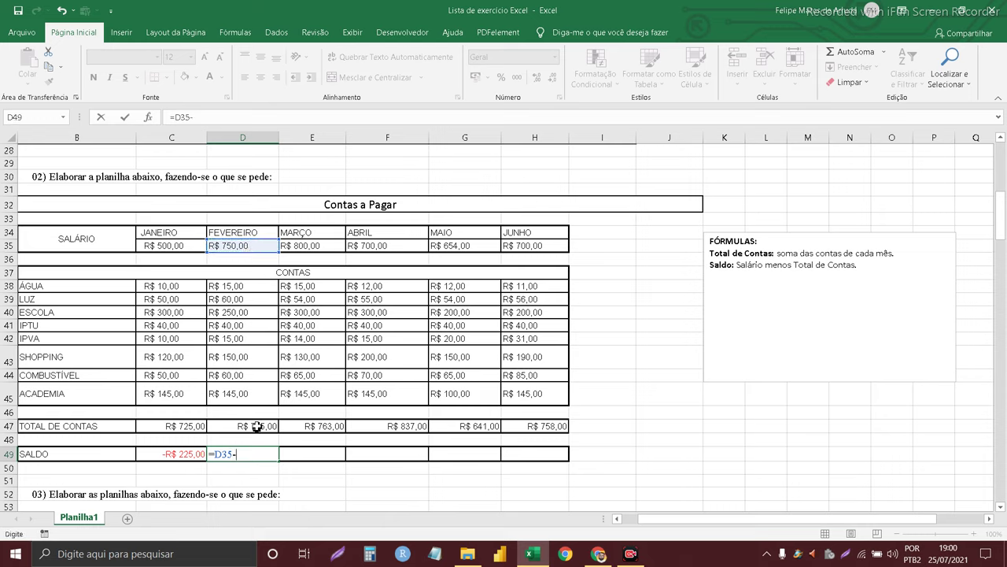
click(257, 425)
key(ctrl+Return)
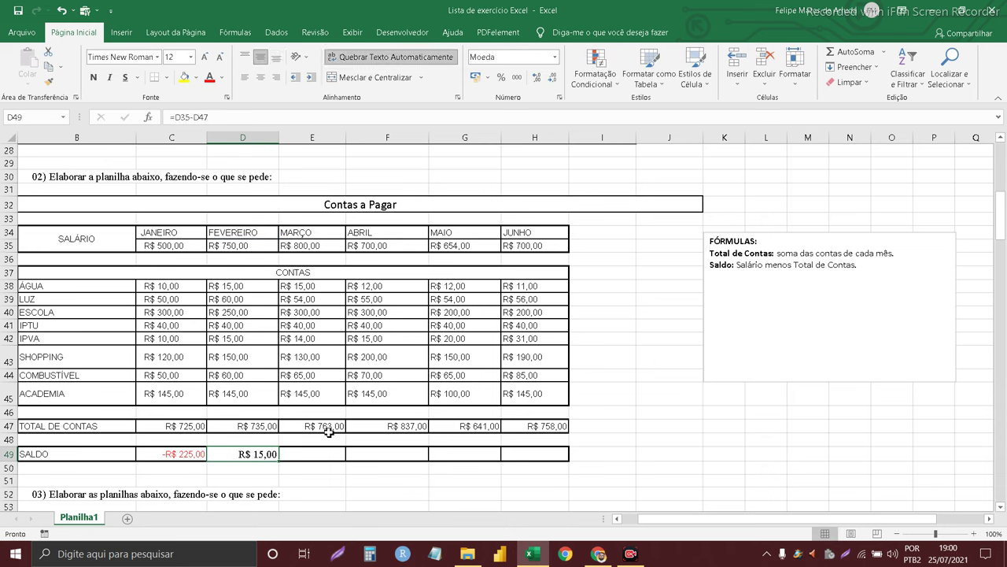
key(Return)
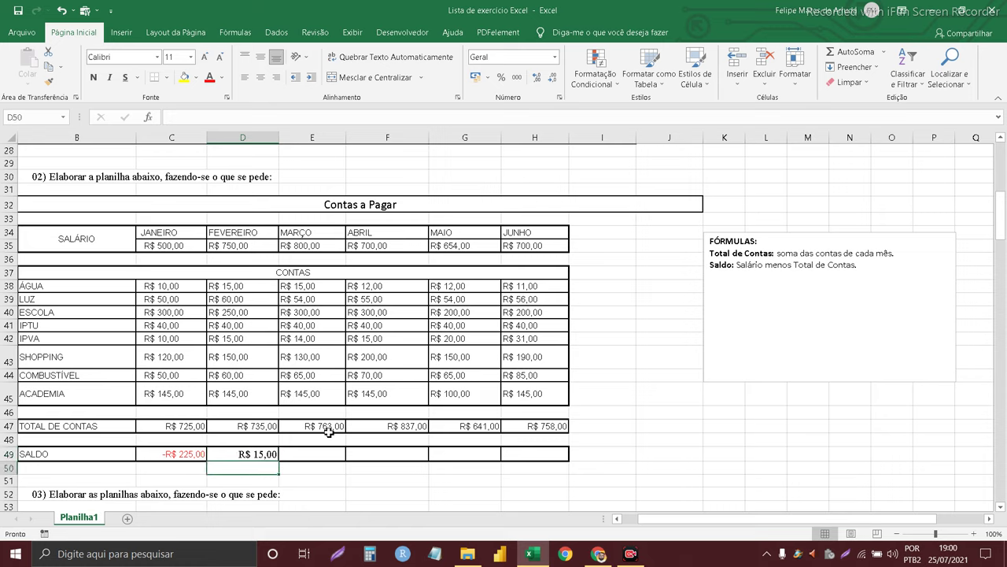
key(Up)
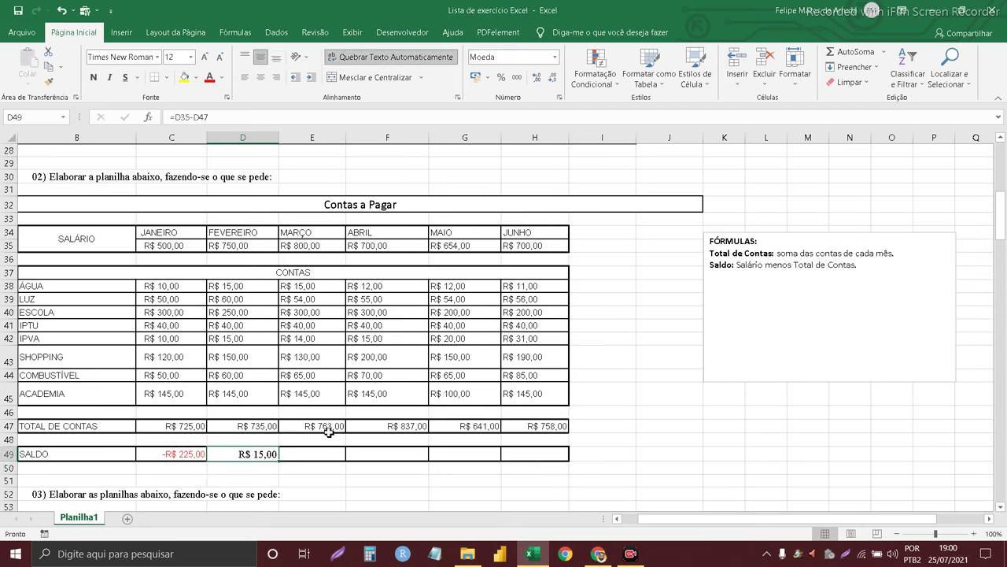
Fill the D49 balance formula through H49 and verify March to June balances
key(Right)
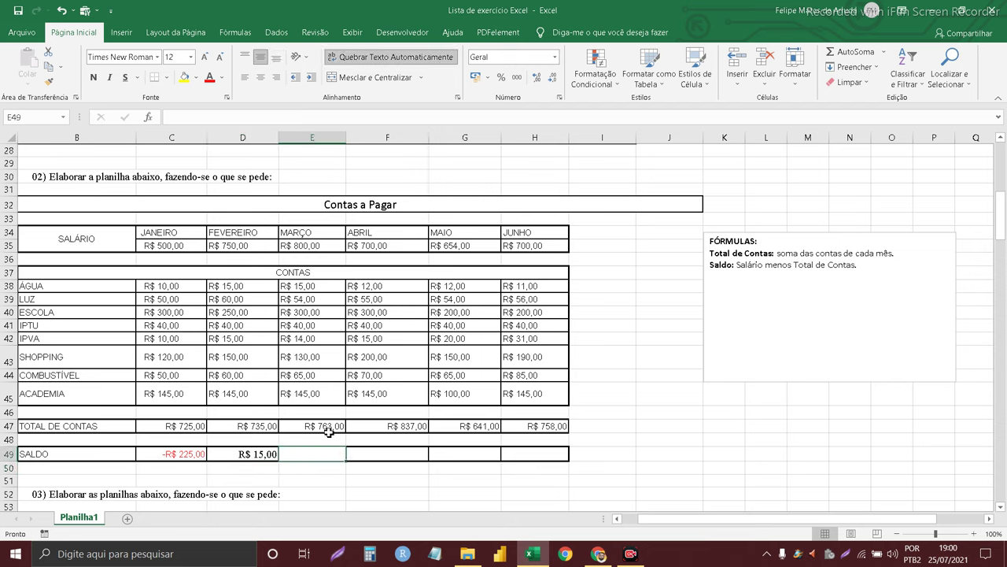
key(F2)
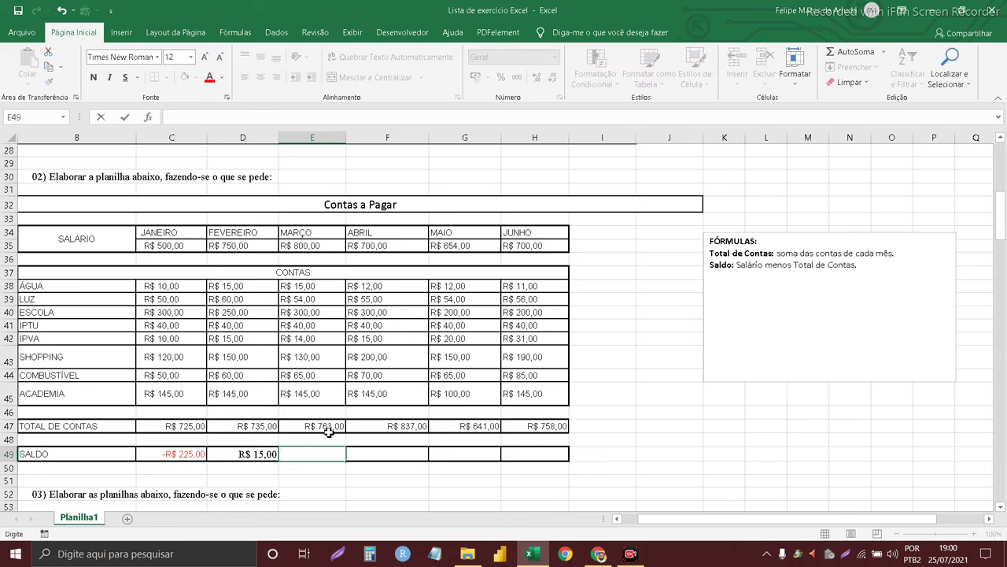
click(260, 458)
drag(279, 460, 537, 459)
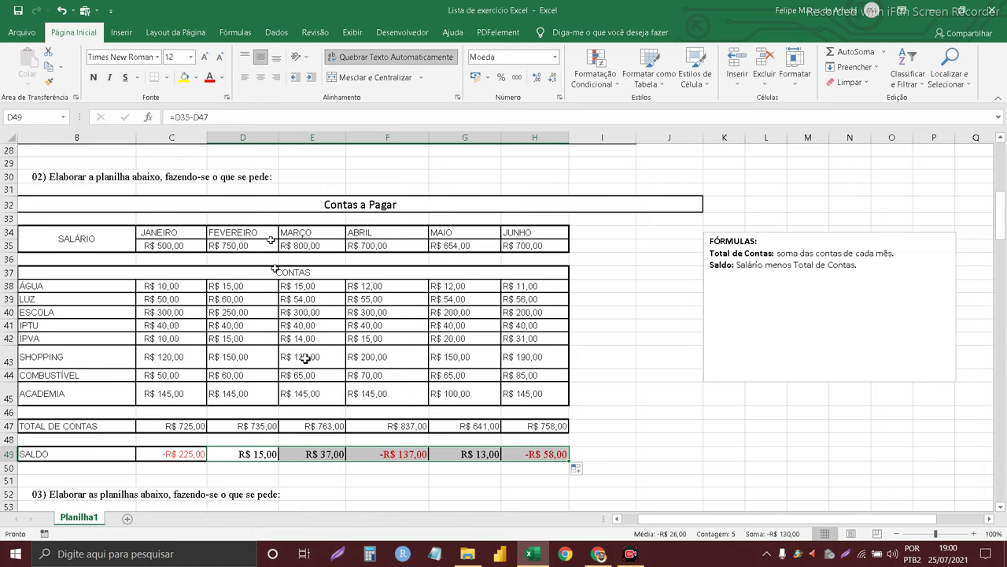
click(325, 450)
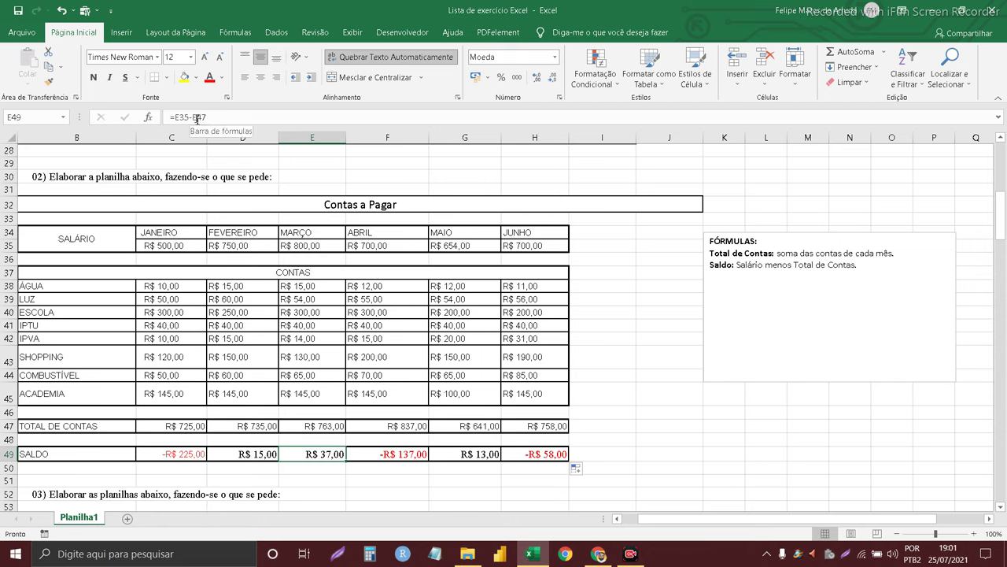
click(388, 457)
click(467, 454)
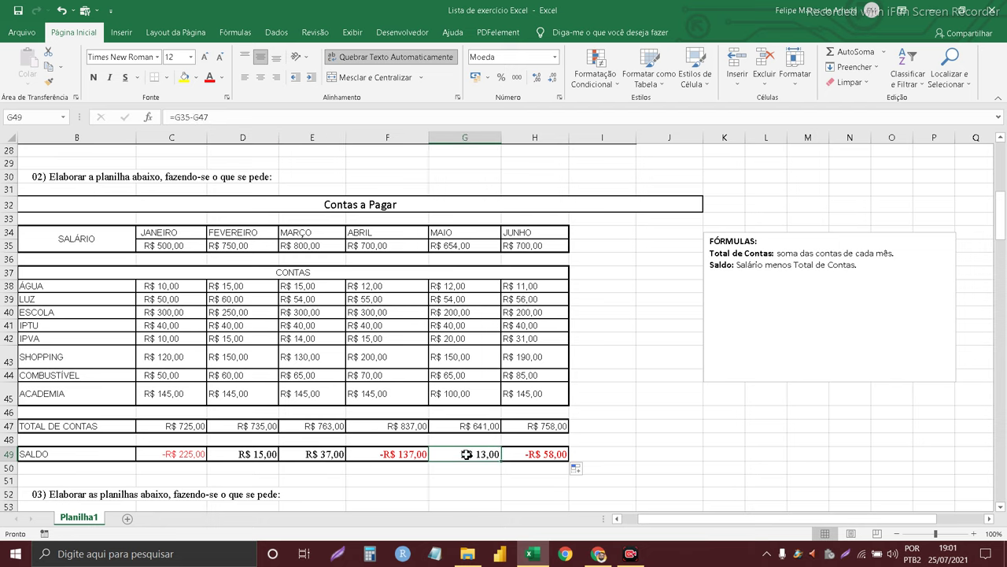
click(532, 455)
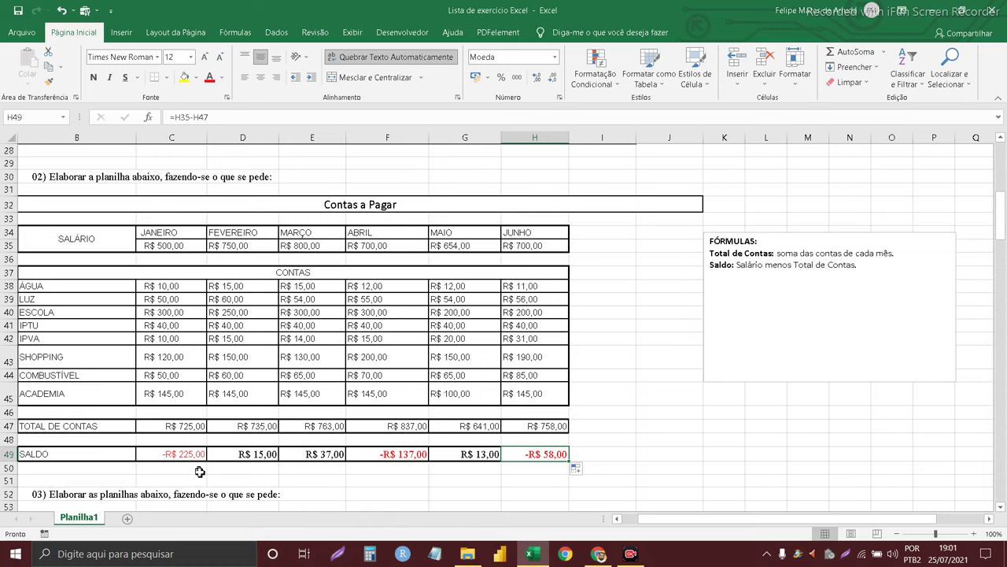
Add the label Saldo Final in cell J49
click(654, 455)
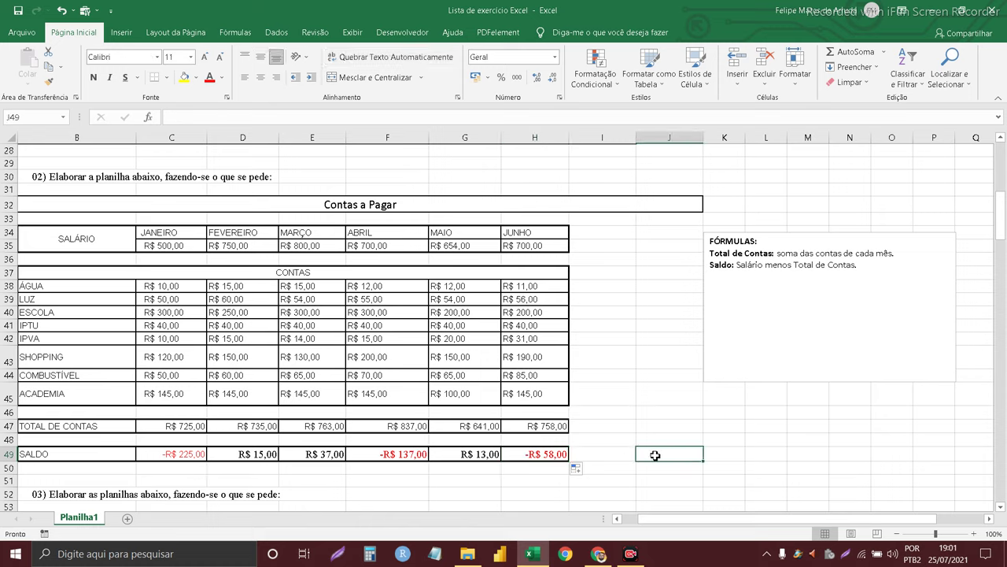
text(Saldo Final)
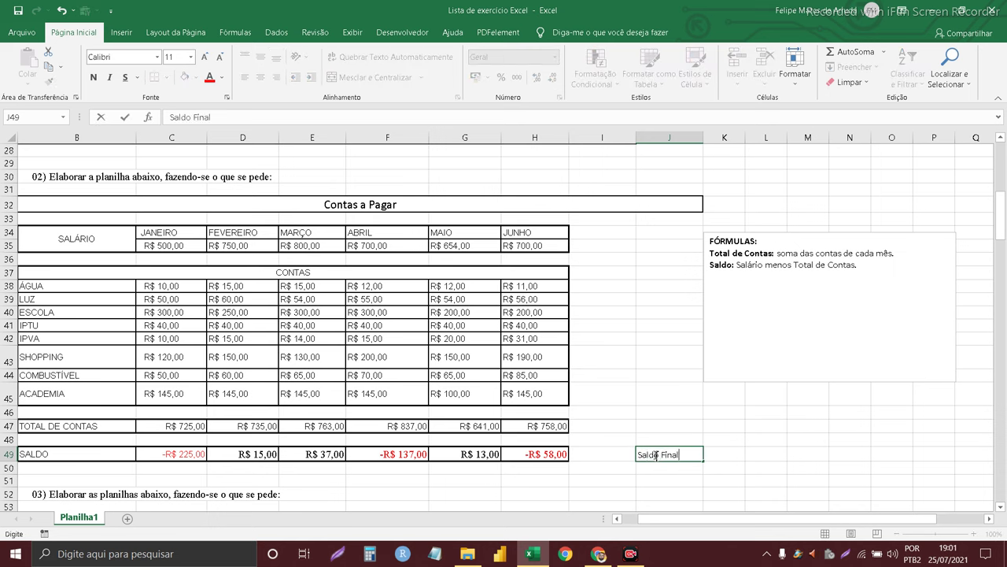
key(Tab)
Enter =SOMA(C49:H49) in K49, totalling the monthly balances to -R$ 355,00
text(=)
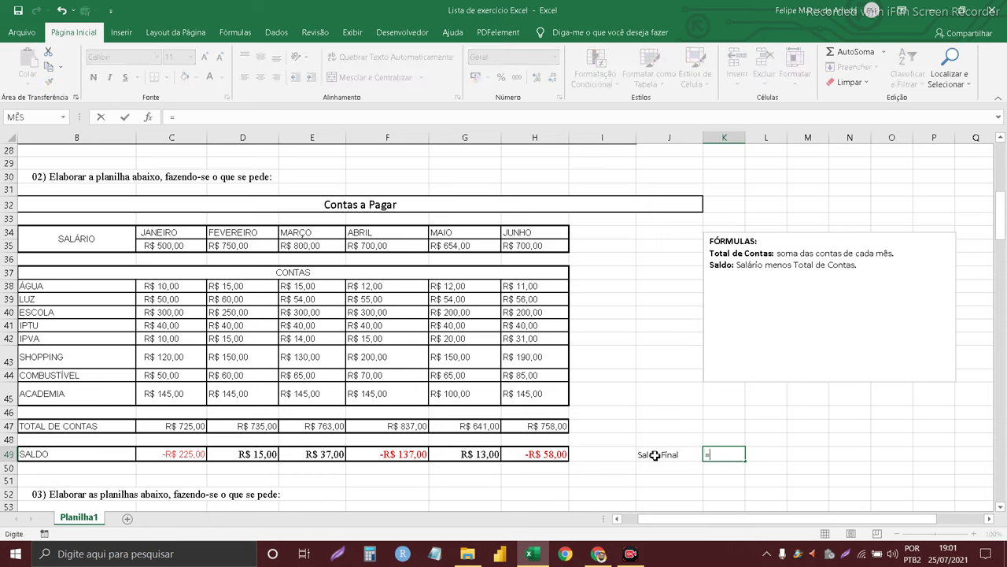
text(soo)
key(BackSpace)
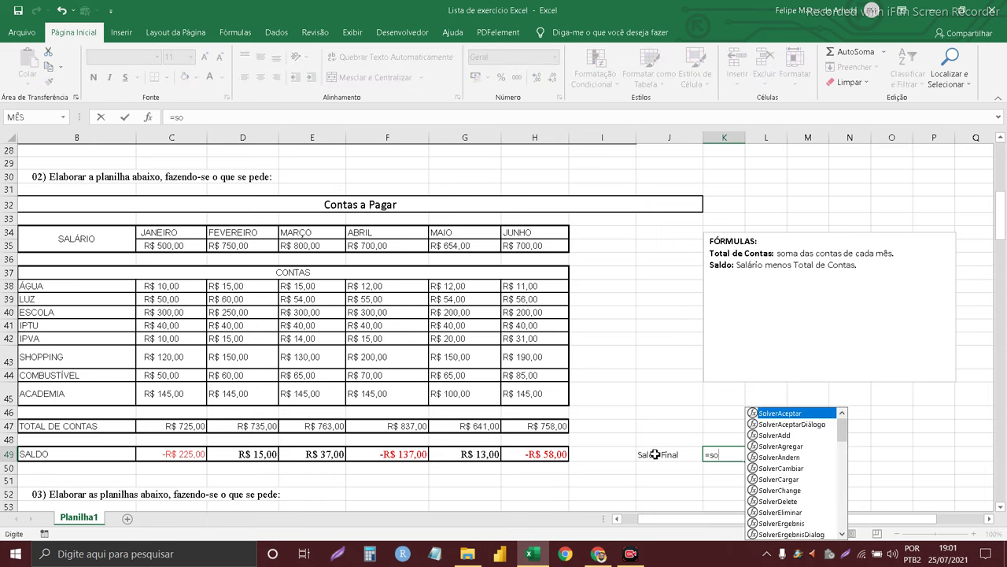
key(BackSpace)
key(BackSpace)
text(soma()
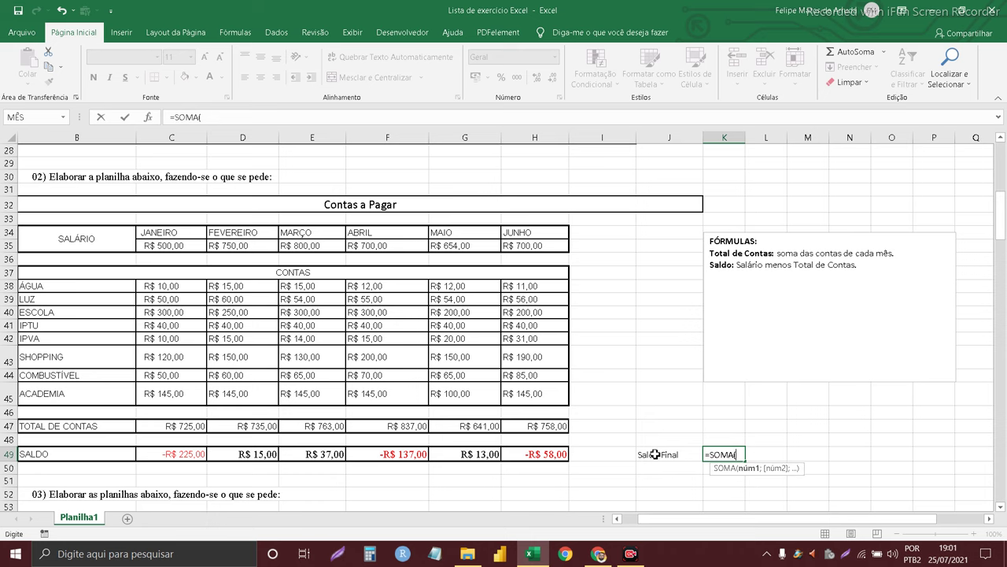
drag(150, 454, 488, 454)
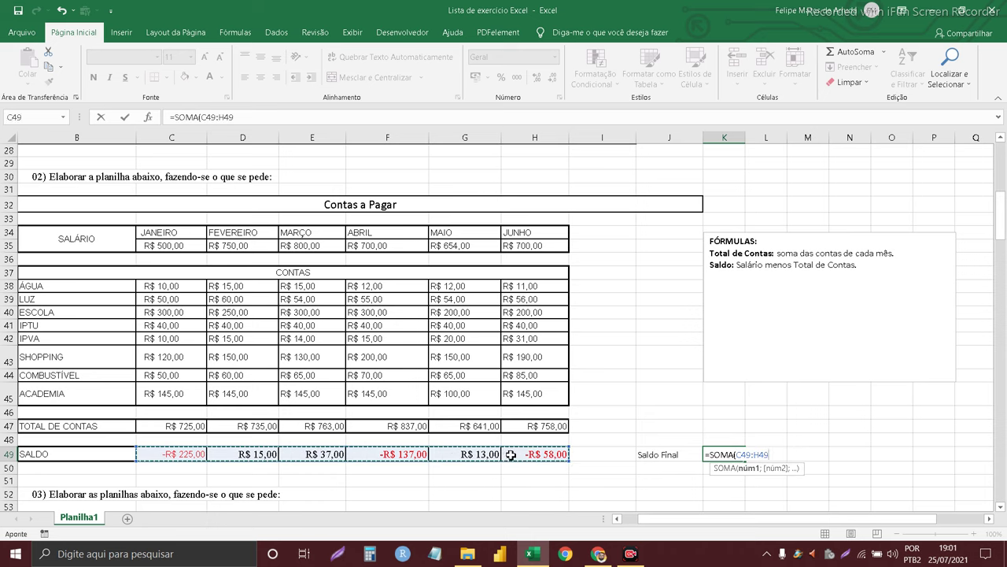
text())
key(ctrl+Return)
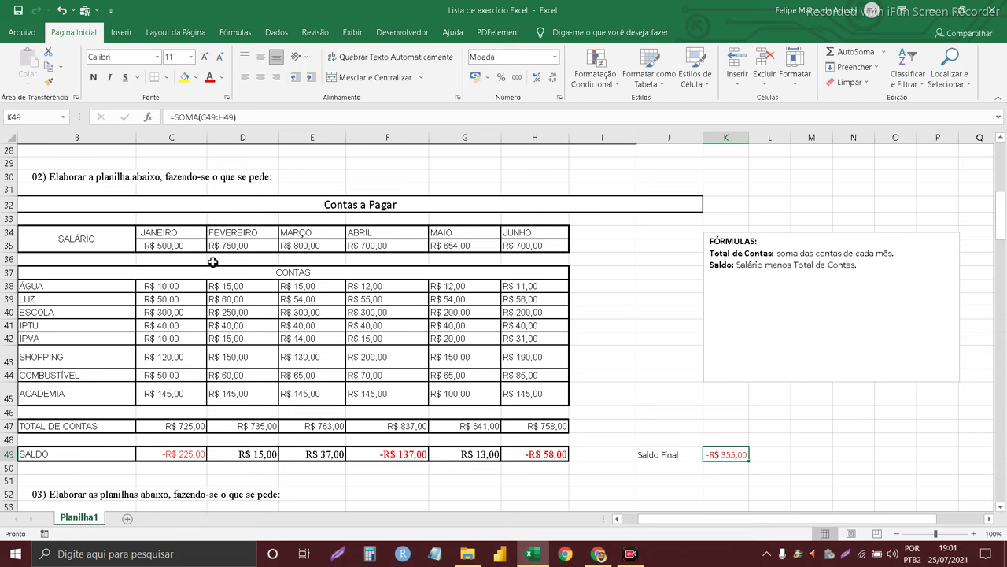
drag(182, 233, 549, 247)
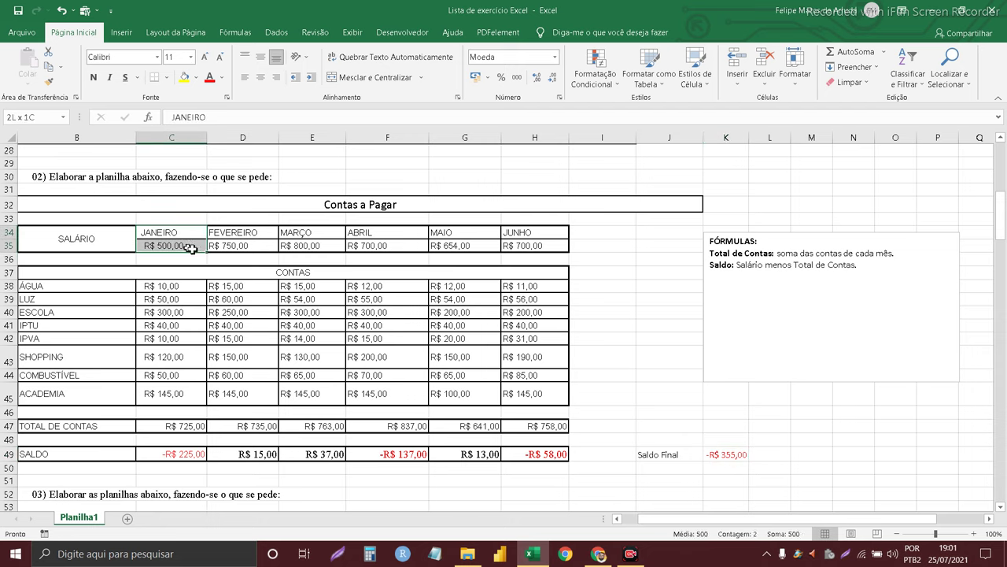
drag(174, 286, 178, 392)
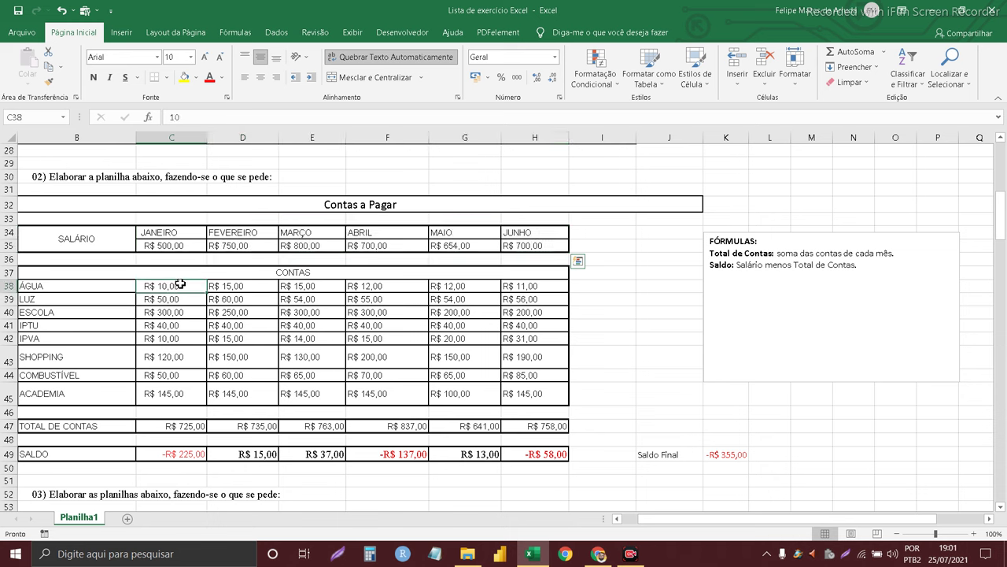
drag(263, 288, 254, 392)
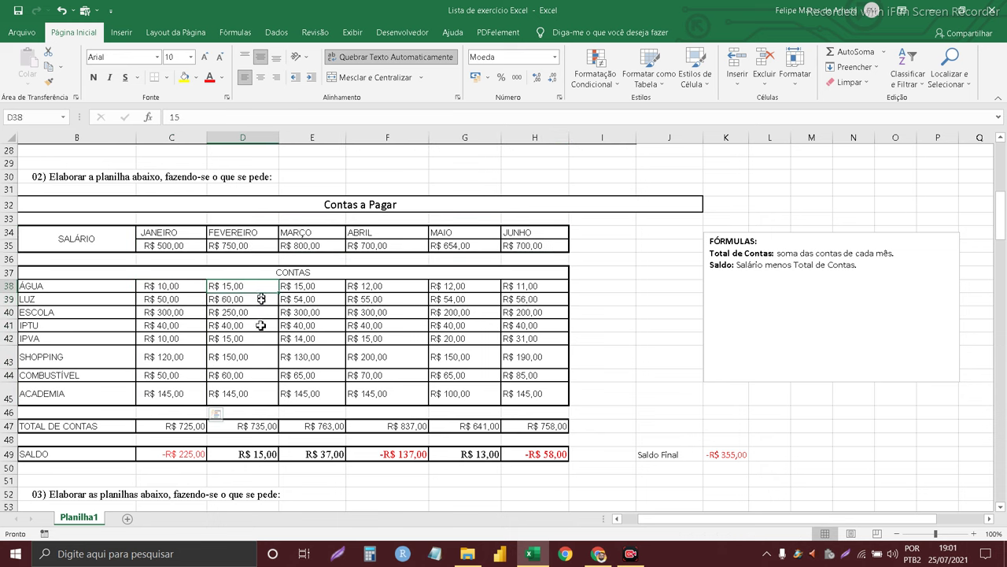
click(169, 429)
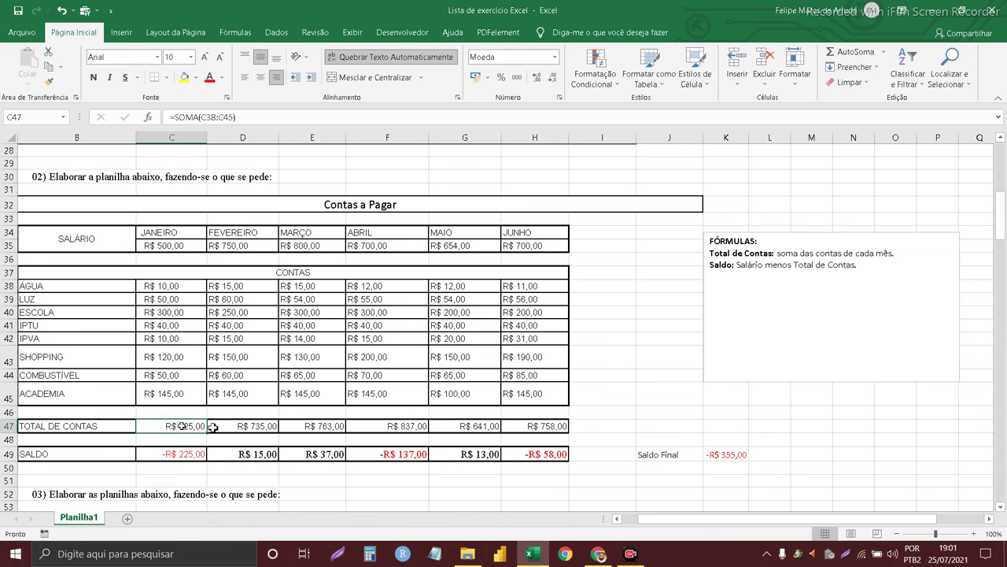
click(237, 428)
click(307, 429)
click(382, 430)
click(476, 429)
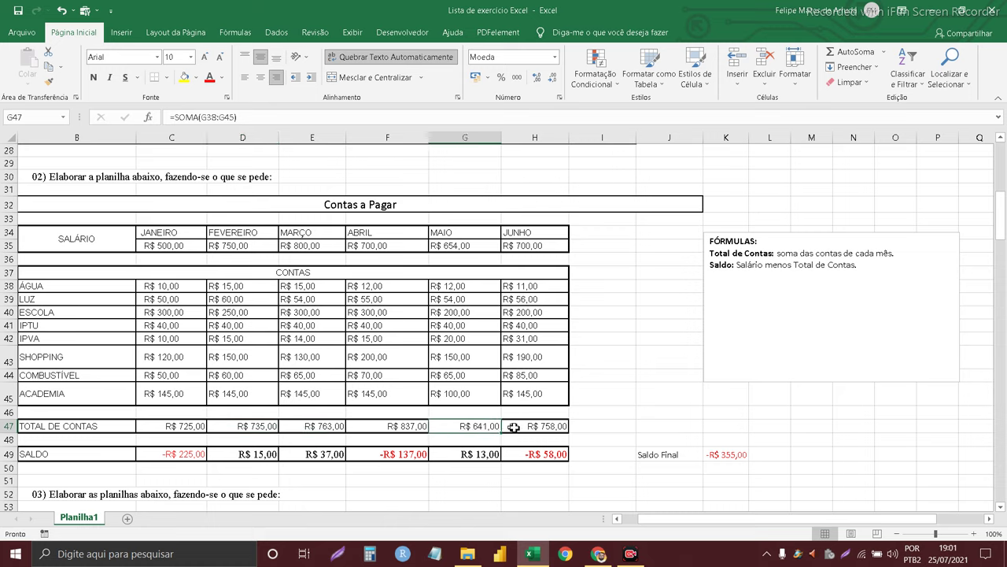
click(520, 426)
click(170, 454)
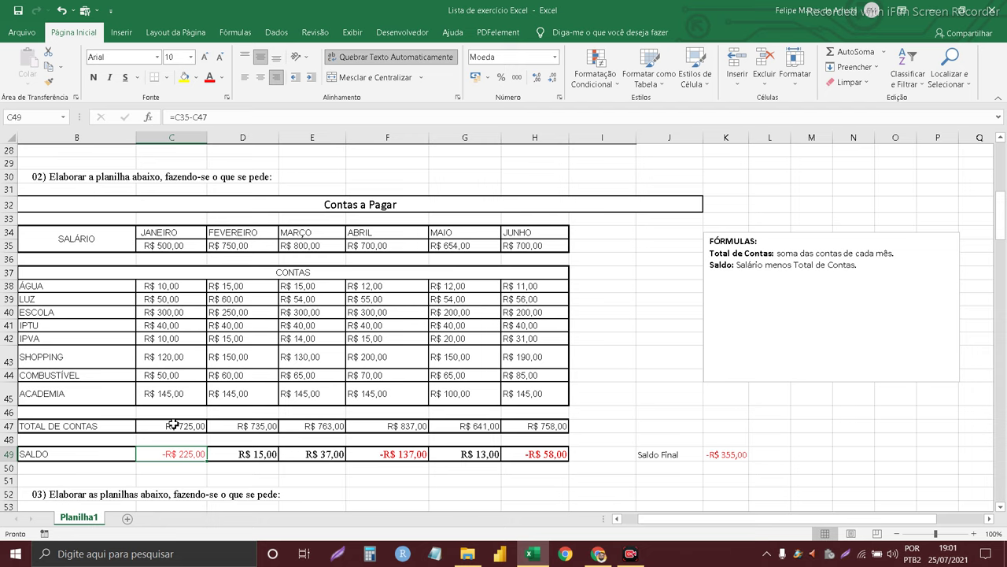
click(680, 457)
click(735, 455)
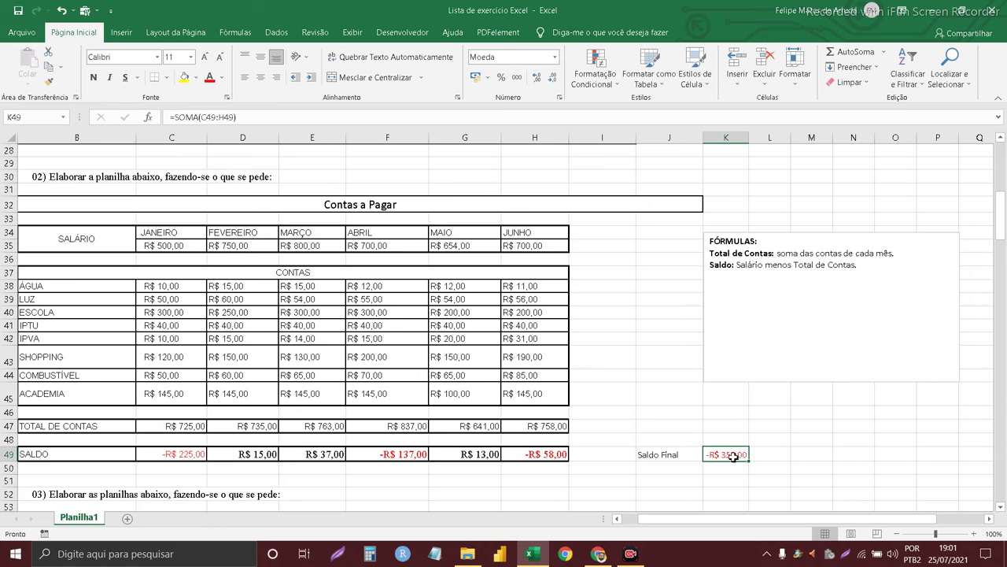